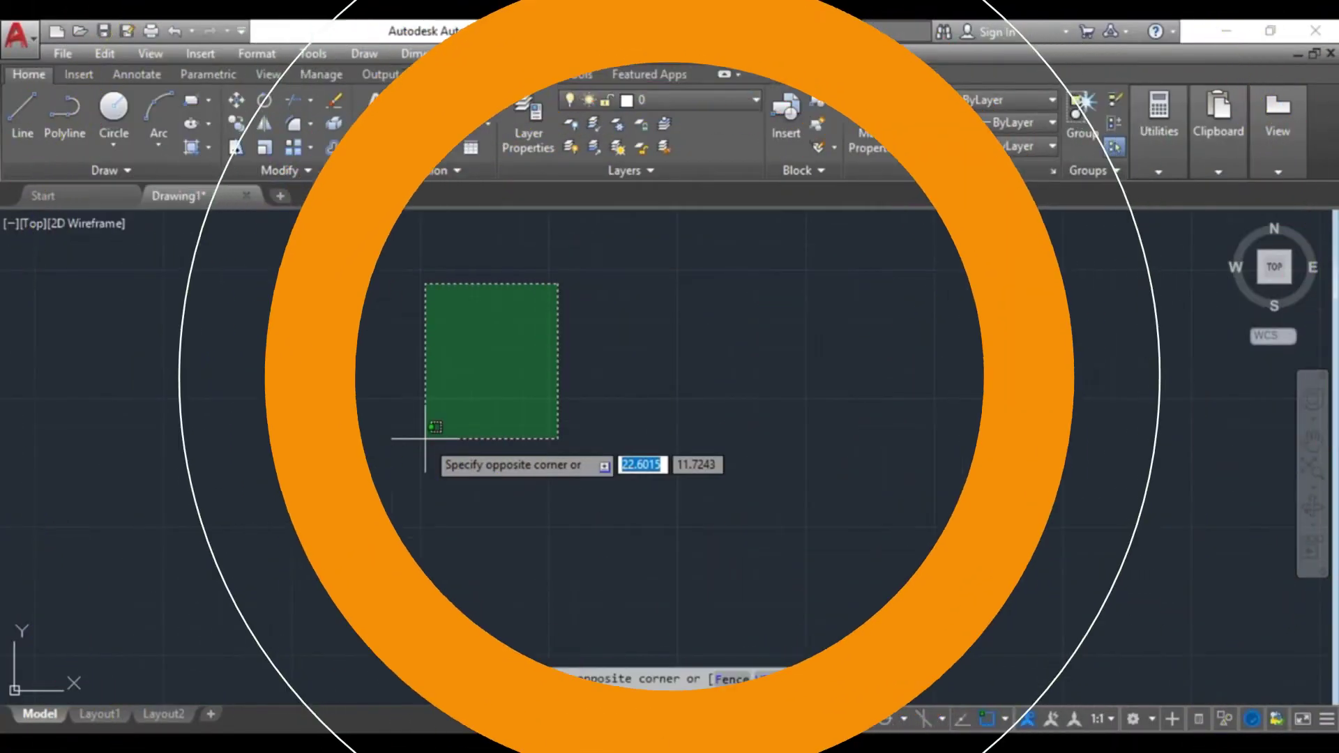
Step: Trace an L-shaped outline with Line from the top-left corner, then select its slanted top edge
click(425, 438)
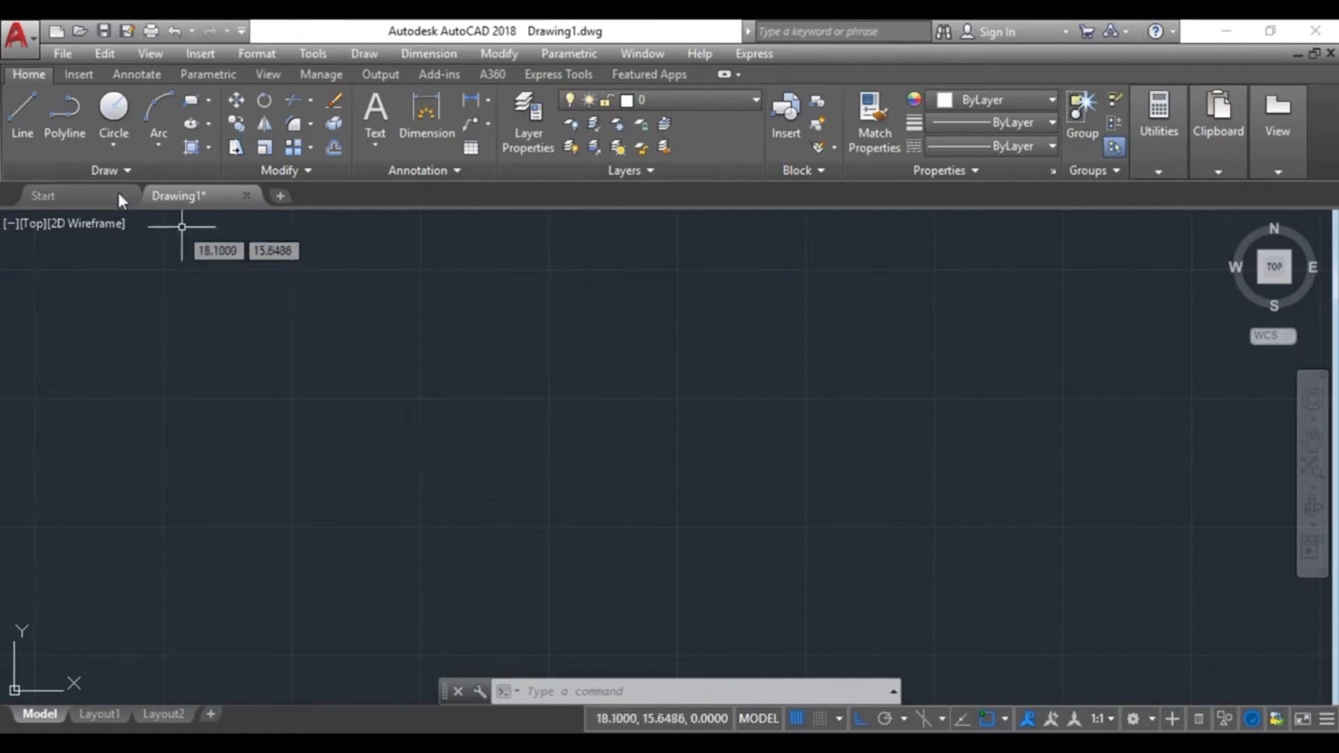
click(14, 115)
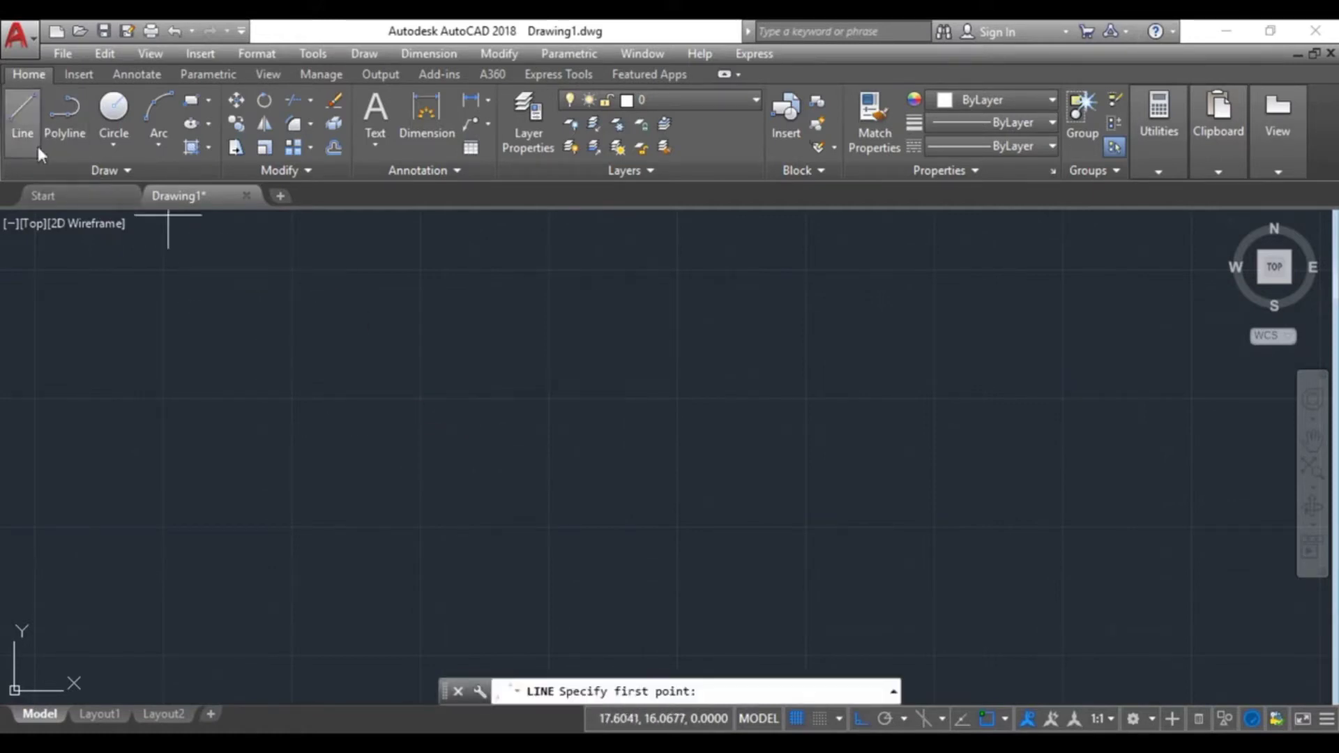
click(320, 317)
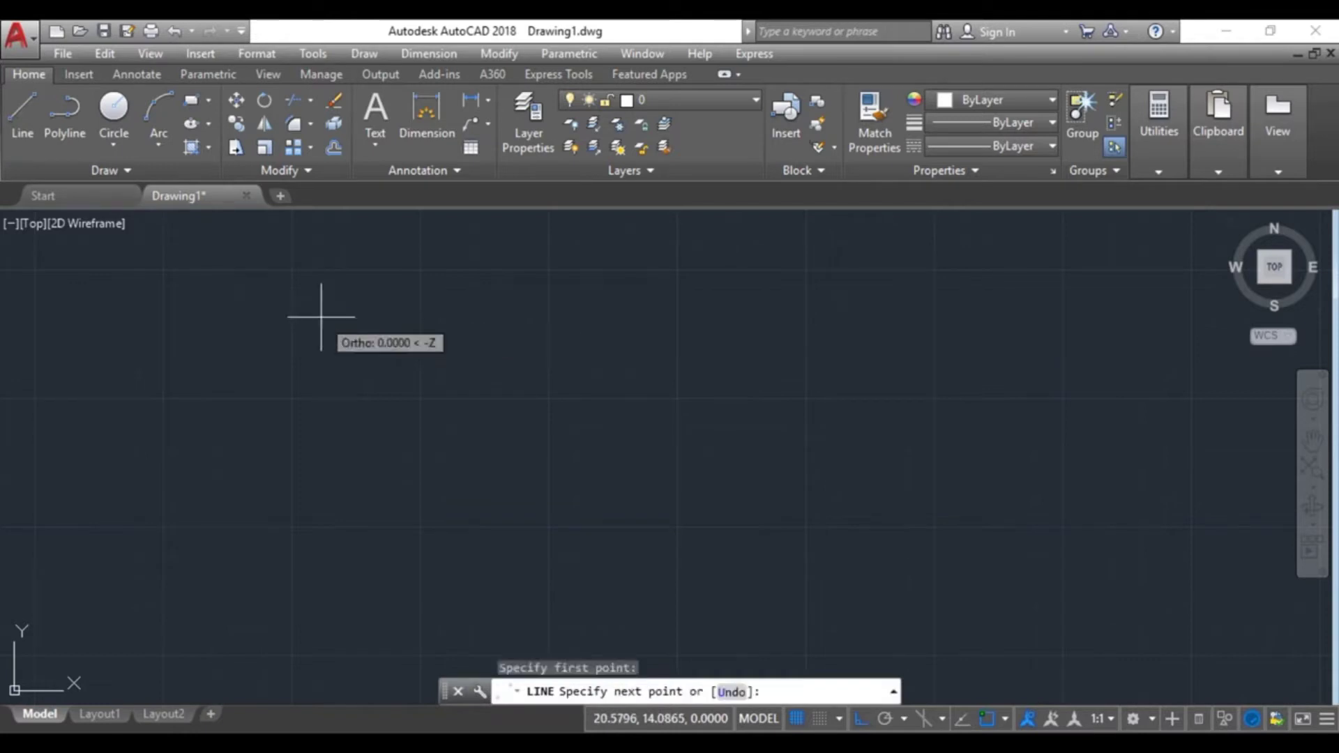
click(321, 492)
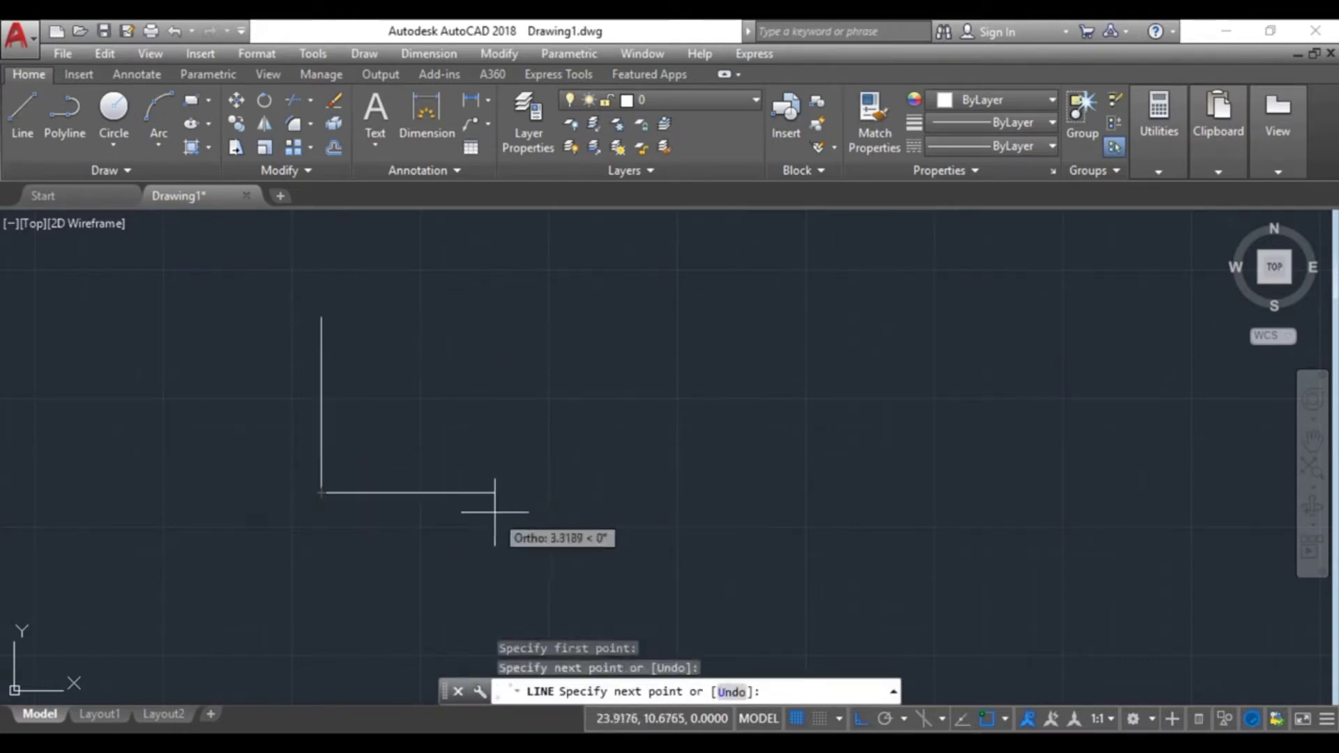
click(499, 512)
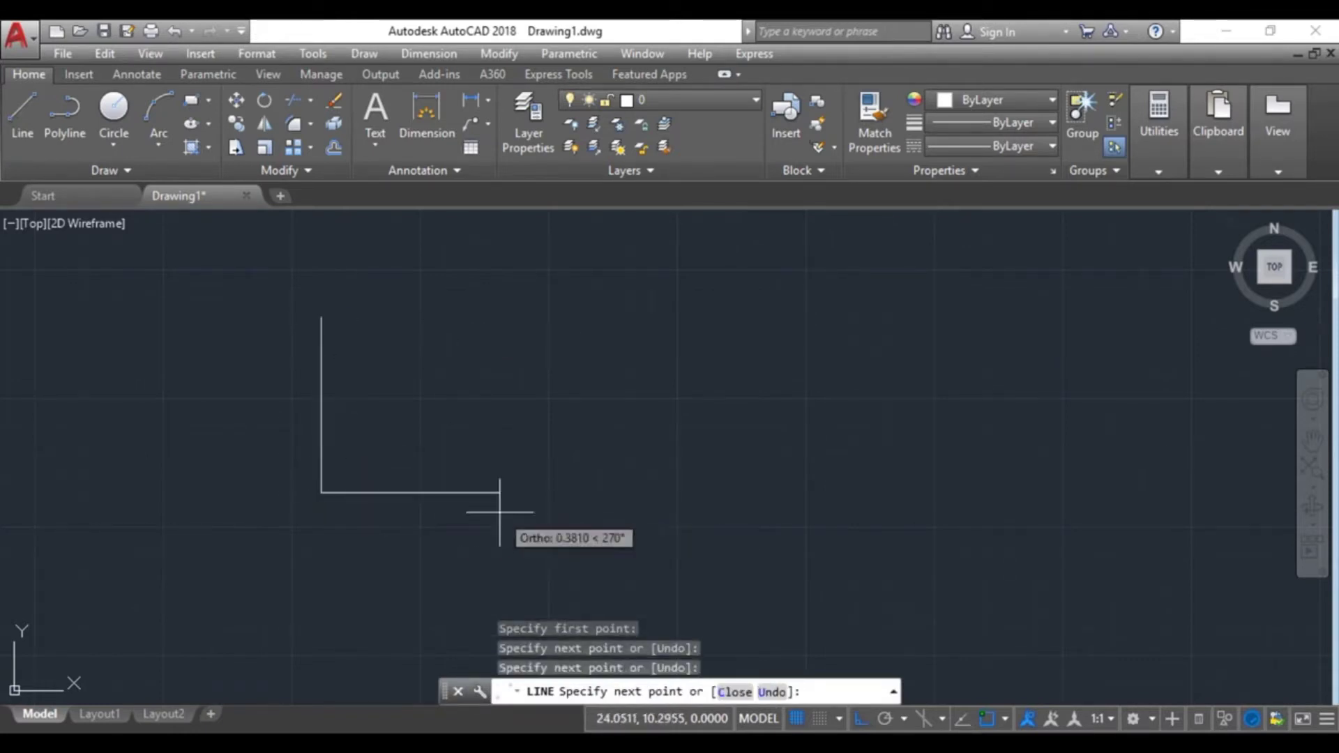
click(526, 395)
click(392, 392)
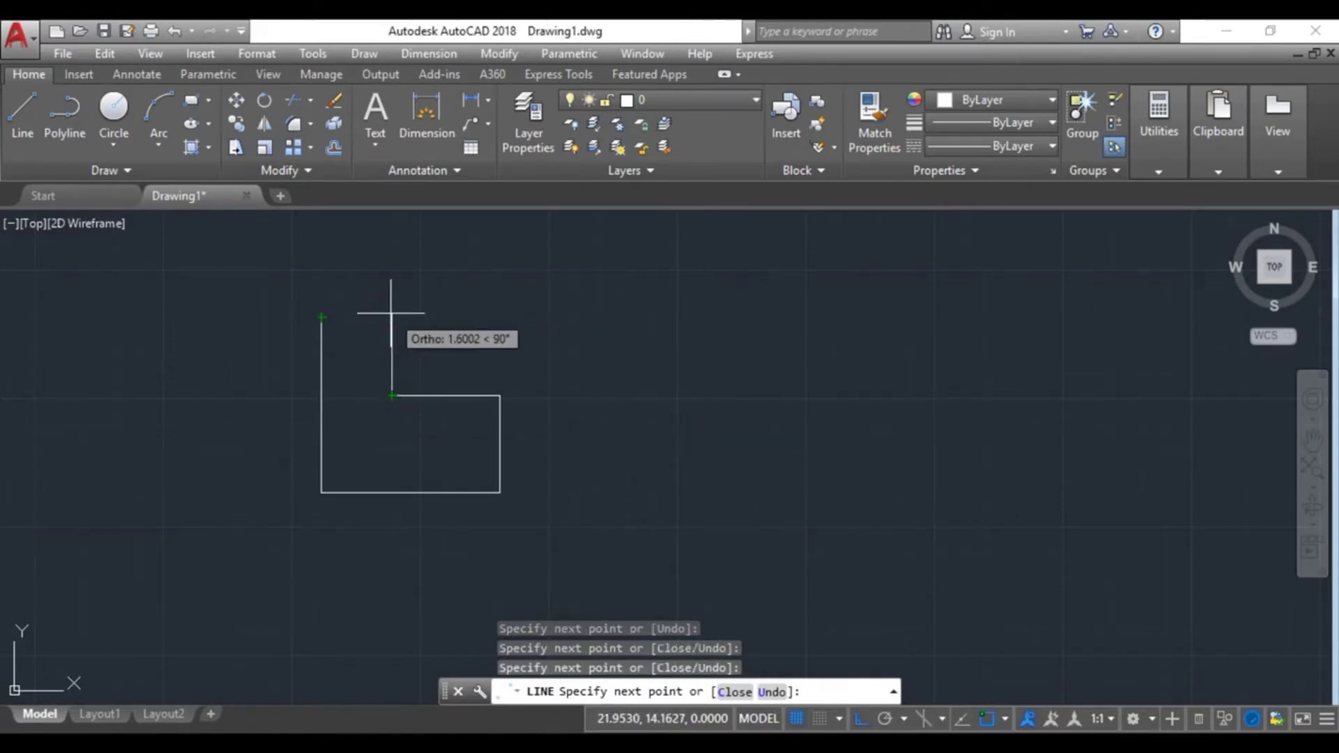
click(392, 314)
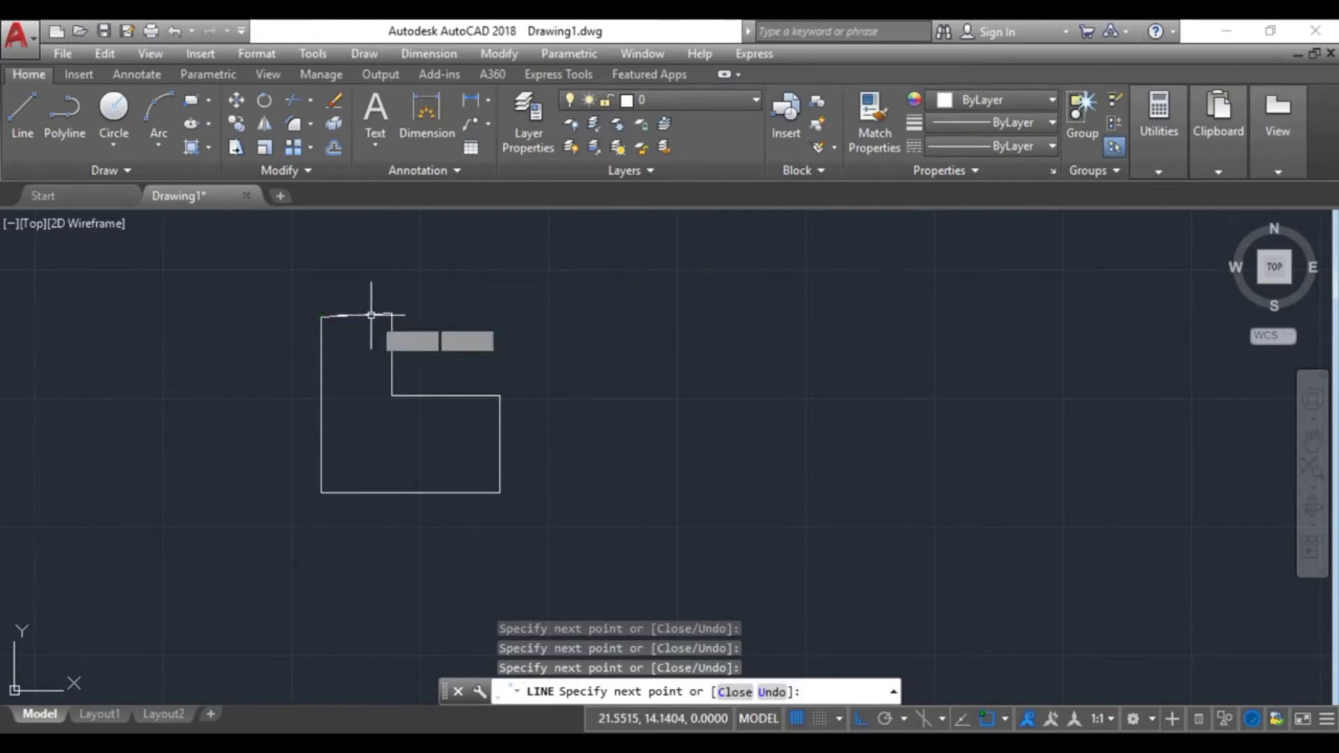
key(Escape)
click(355, 315)
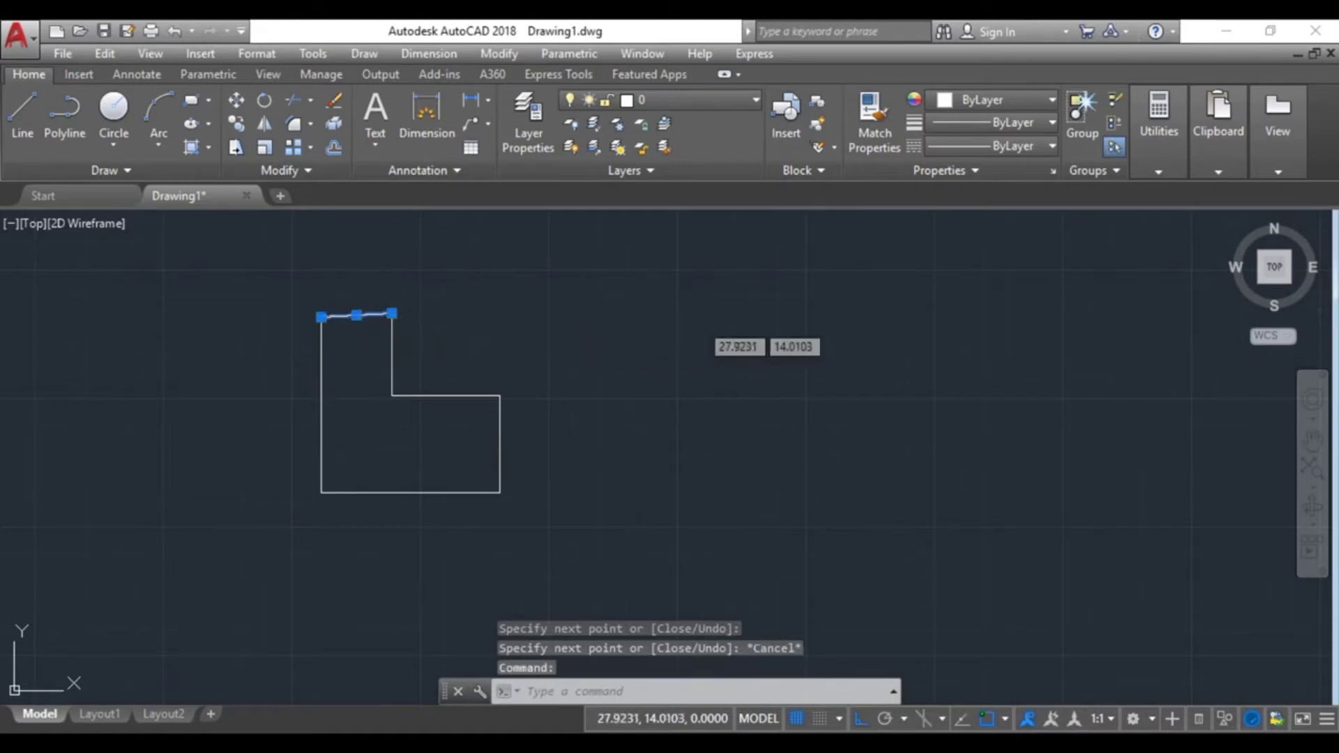
Step: Delete the slanted top edge and redraw it straight from the top-left corner to the inner edge
key(Delete)
click(22, 112)
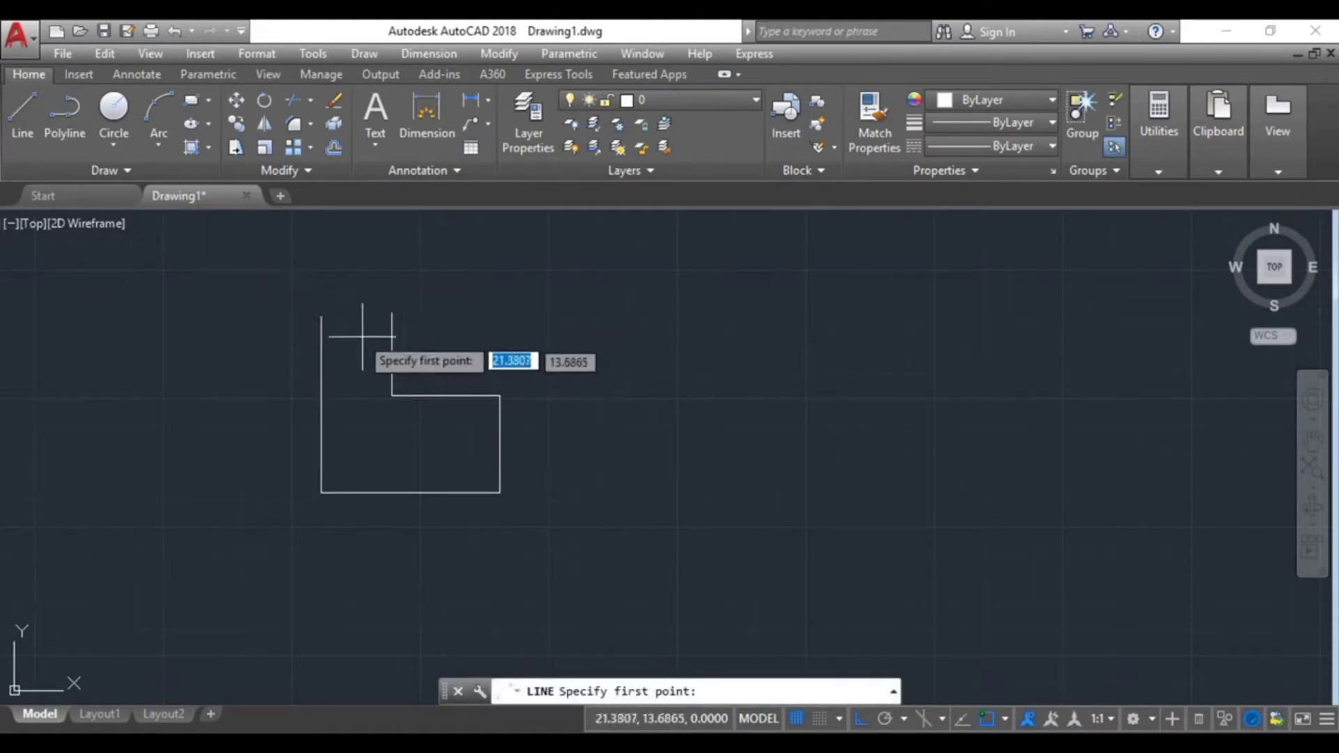
click(321, 317)
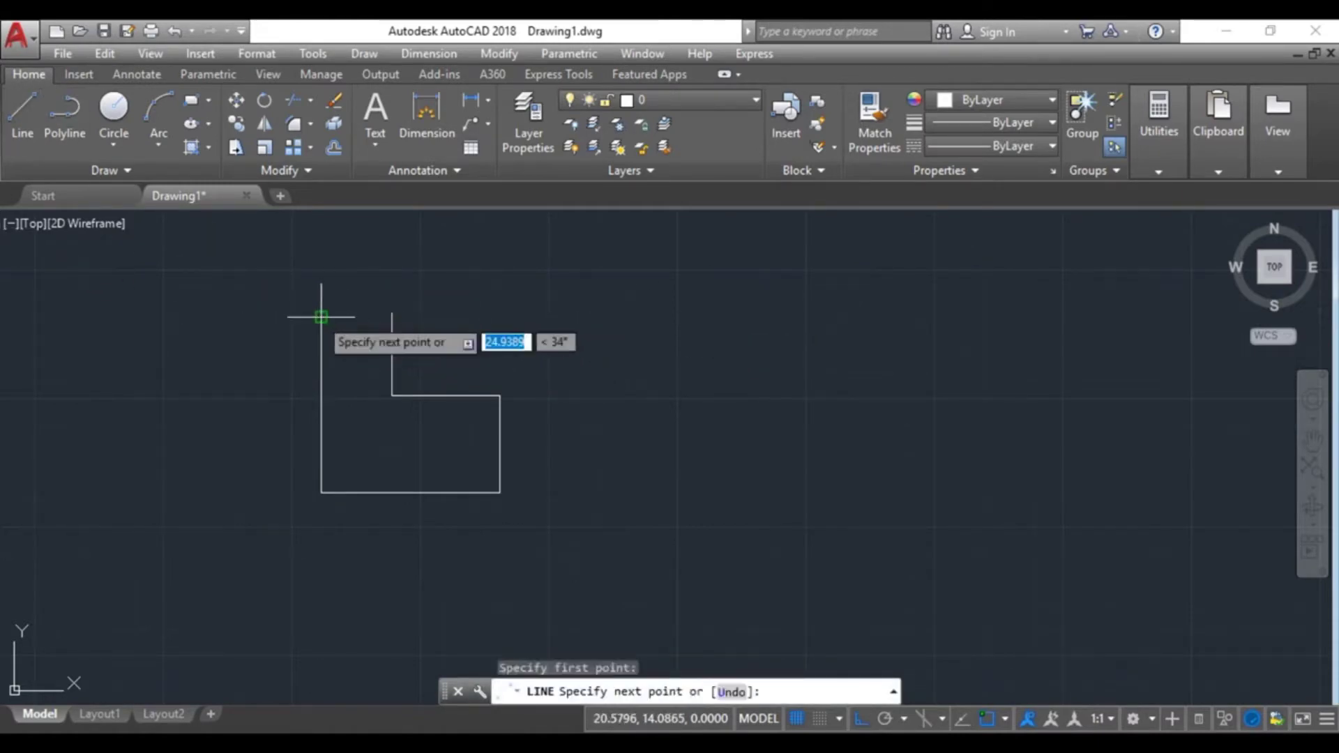
click(404, 316)
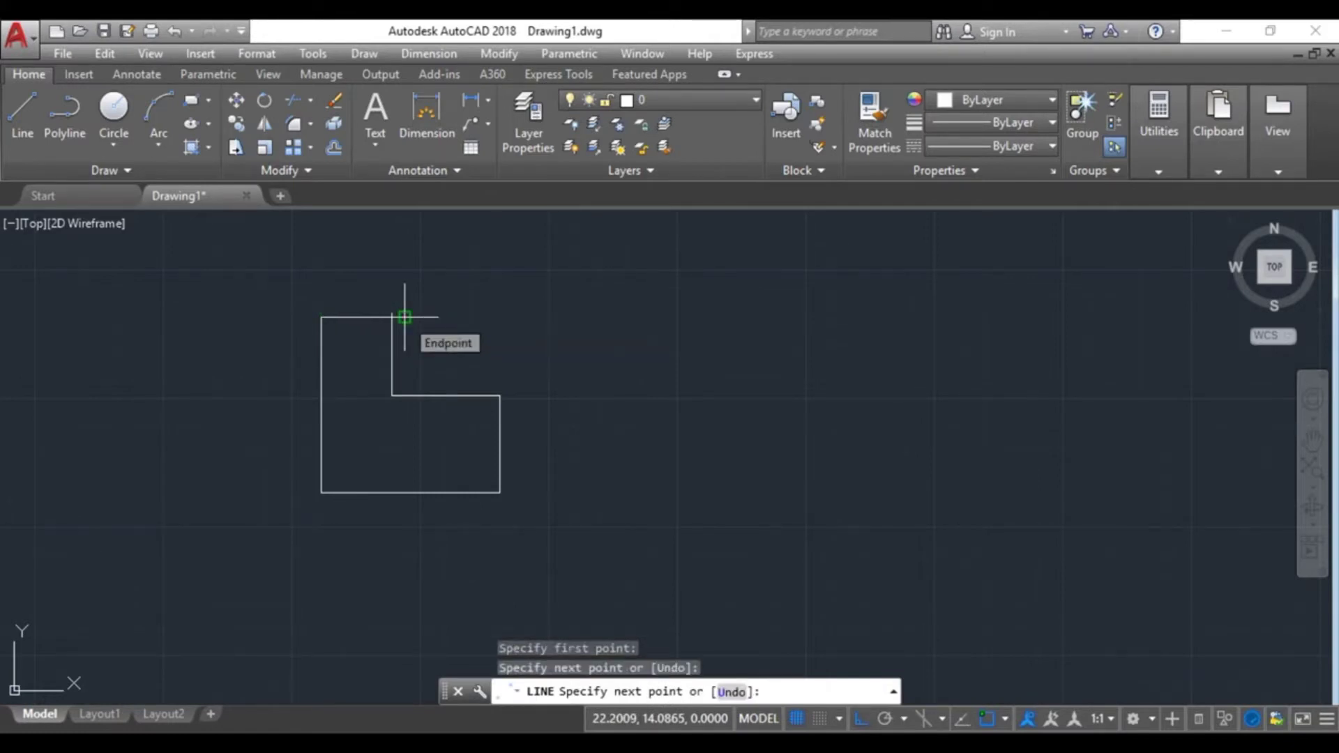
key(Escape)
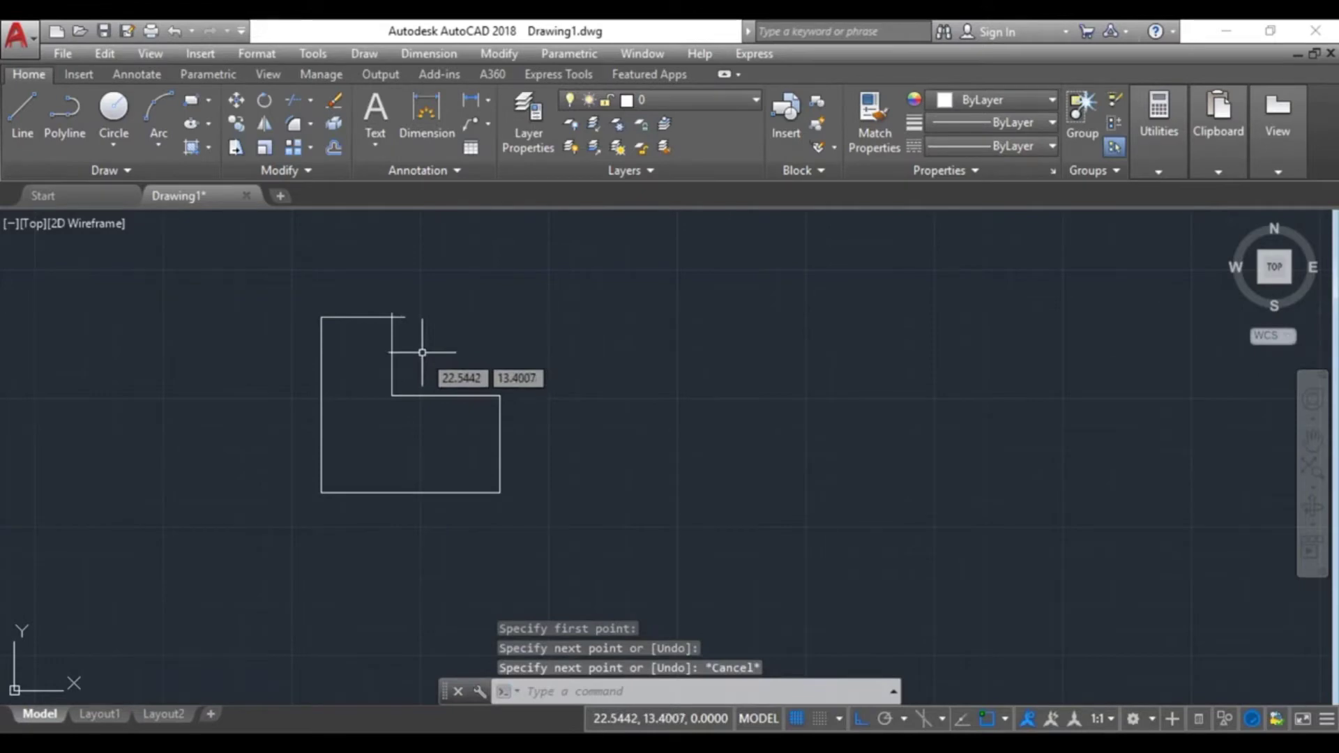
scroll(383, 313, up, 4)
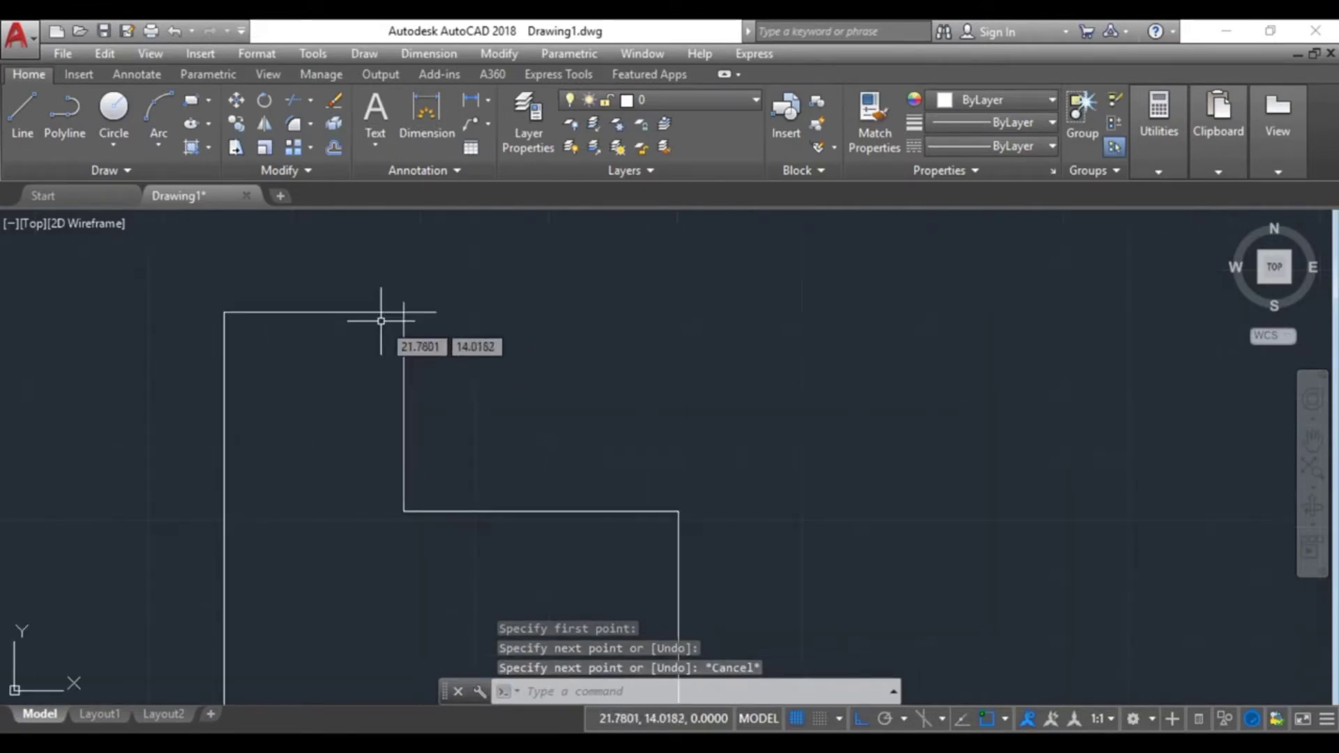
Step: Stretch the top edge's right end and the inner vertical edge's top onto the shared corner
click(432, 312)
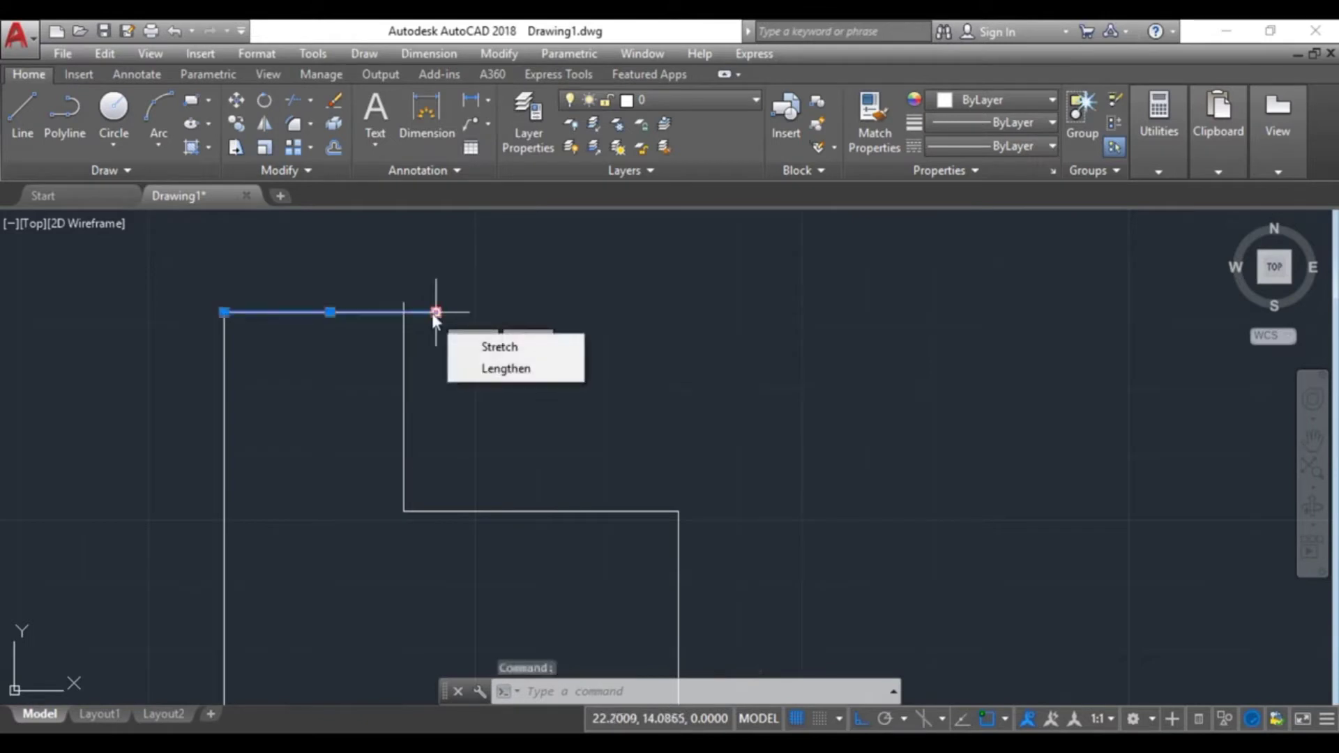
click(434, 312)
click(403, 312)
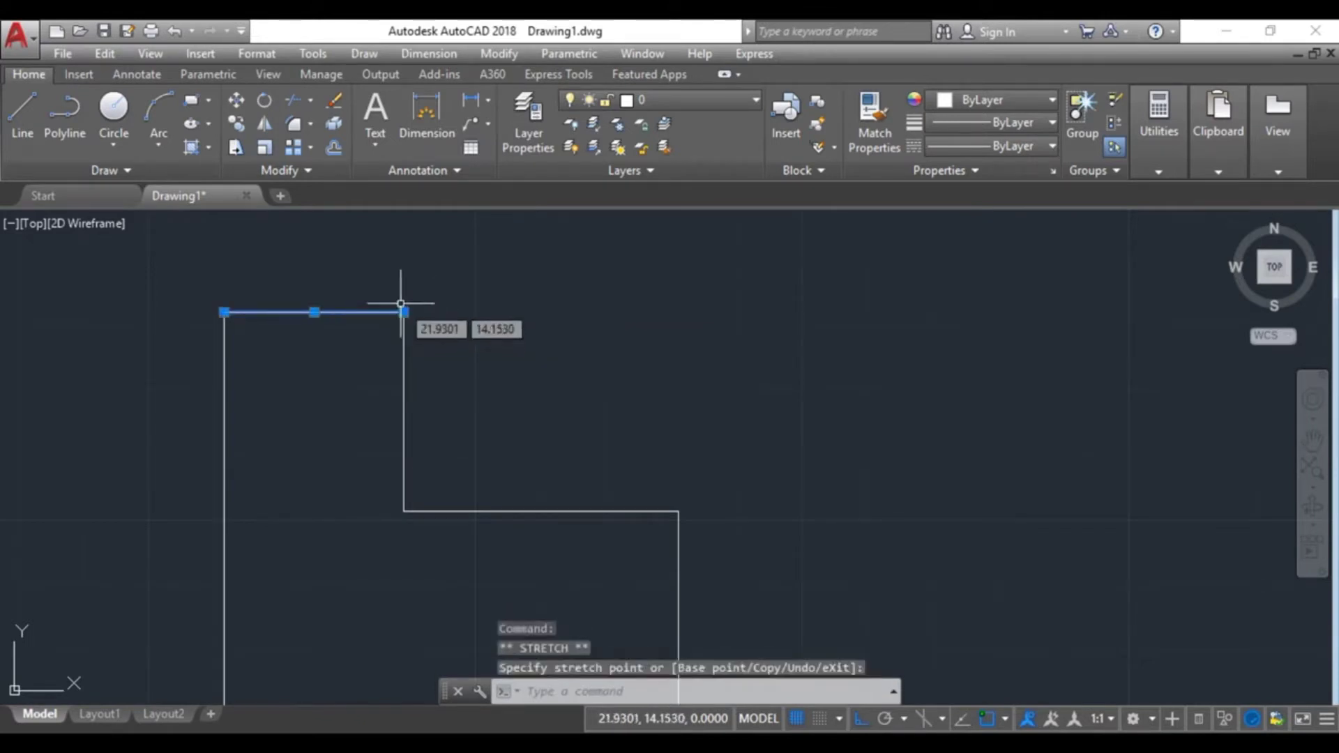
scroll(403, 296, up, 2)
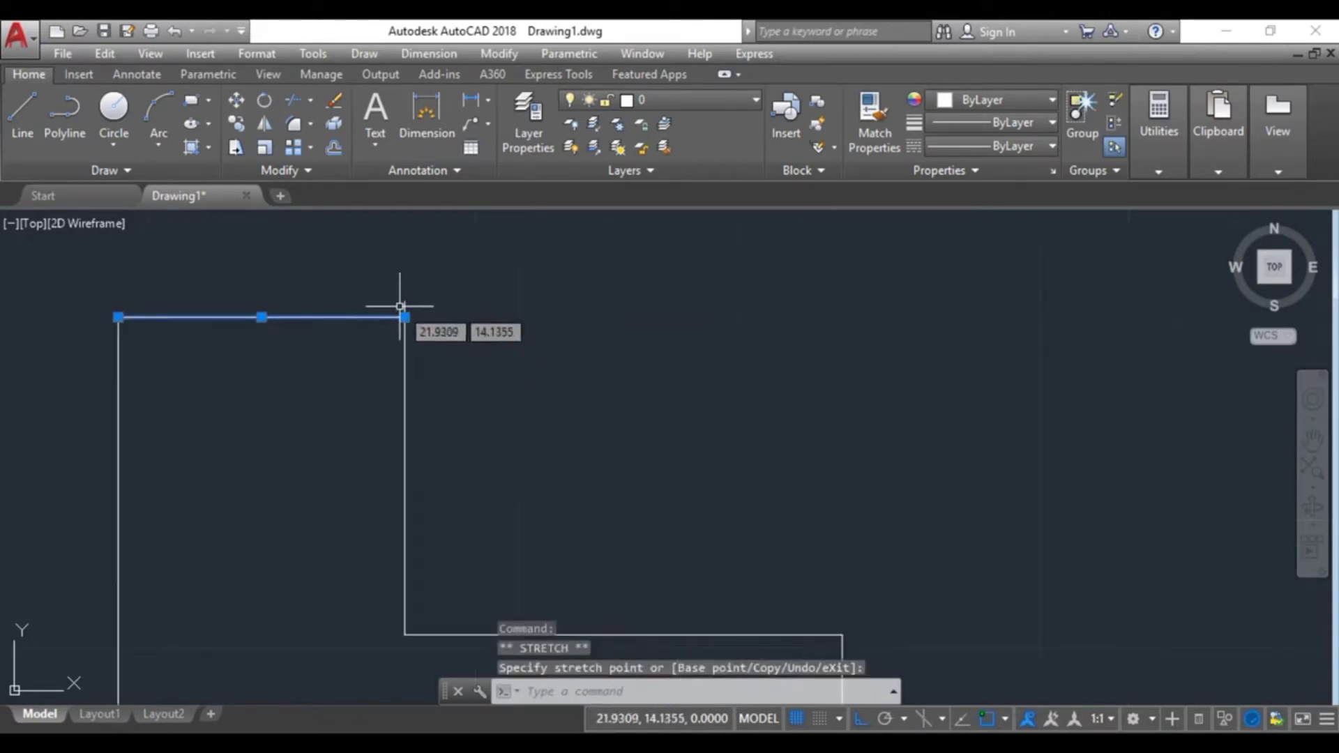
click(405, 302)
click(405, 302)
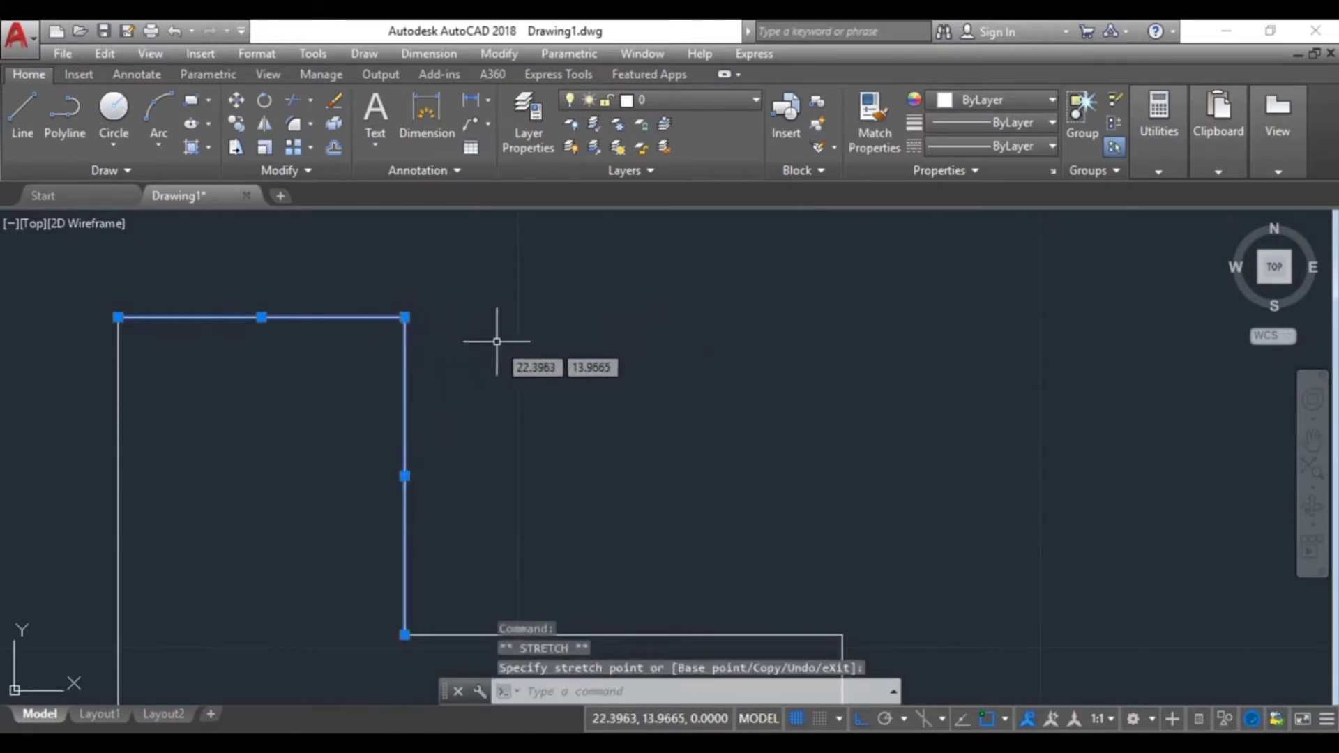
key(Escape)
scroll(352, 320, down, 4)
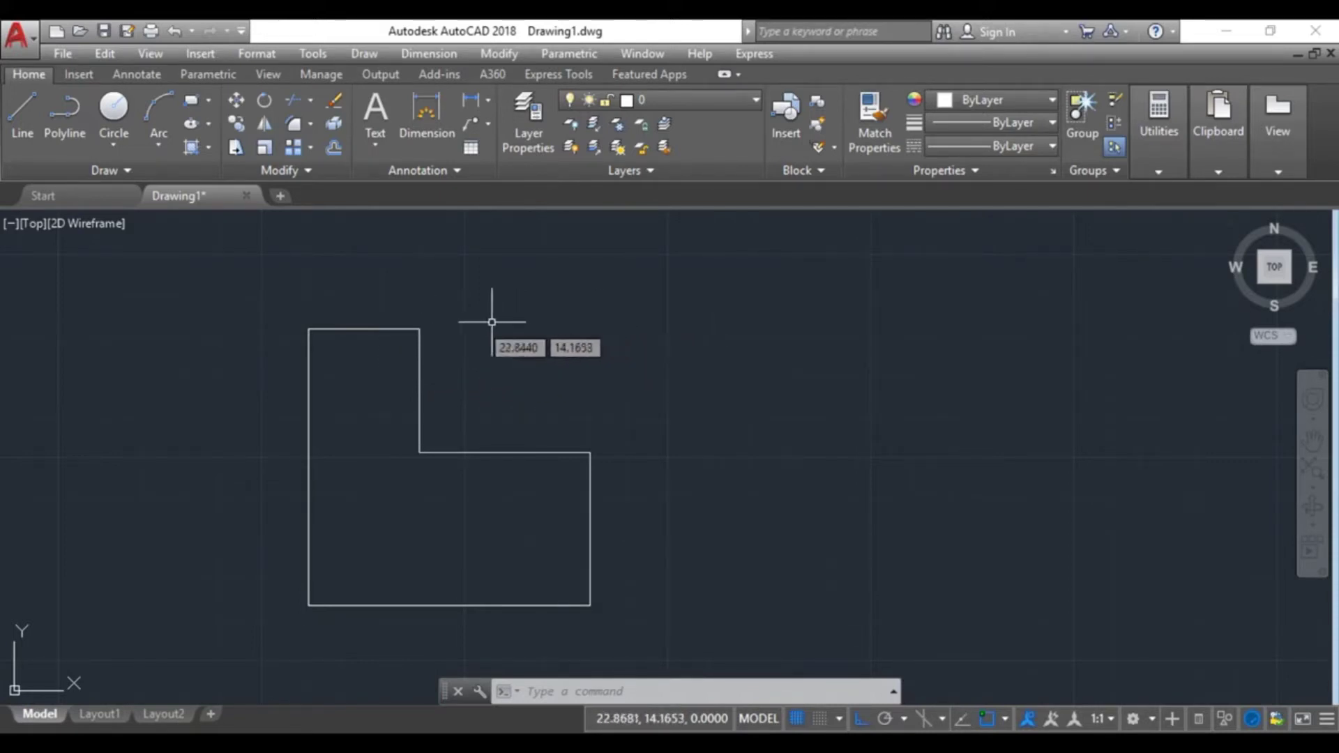
Step: Lasso the six outline lines into one unnamed group and select that group
mouse_move(537, 326)
mouse_down()
mouse_move(558, 593)
mouse_move(649, 660)
mouse_up()
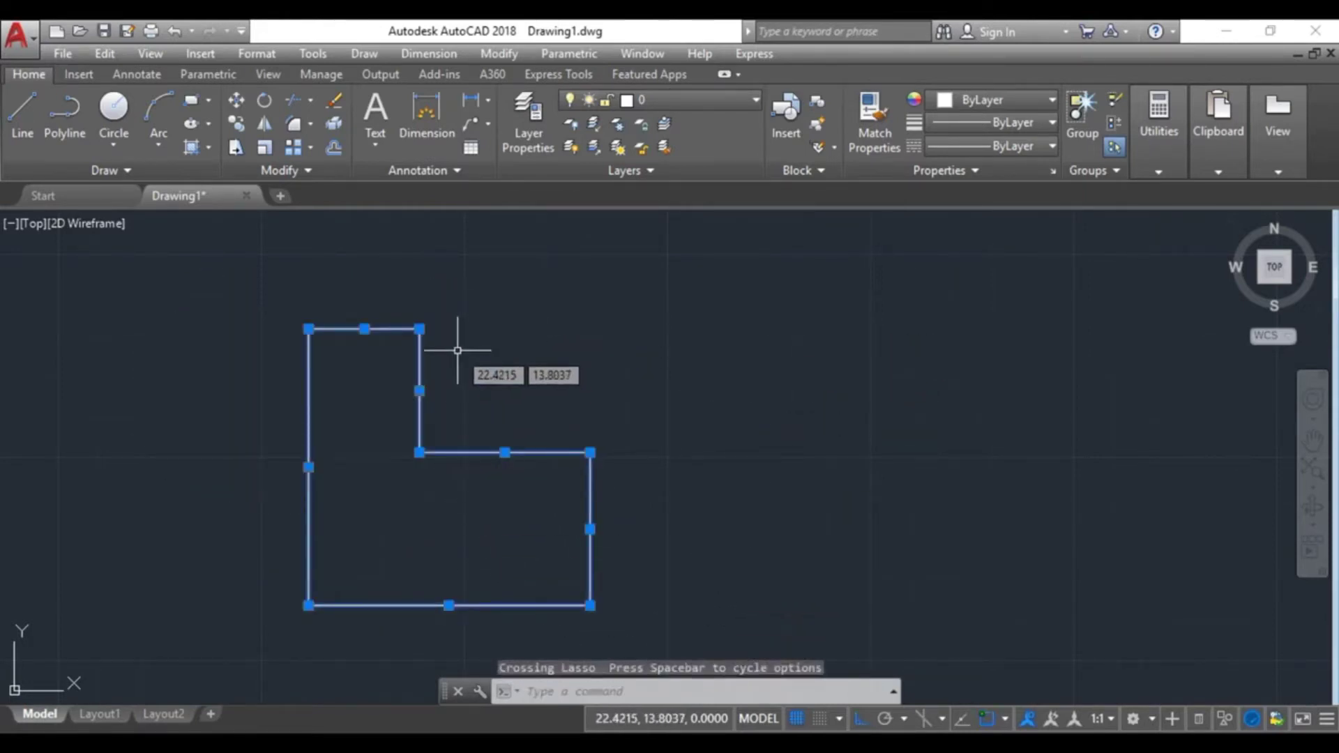
click(1076, 120)
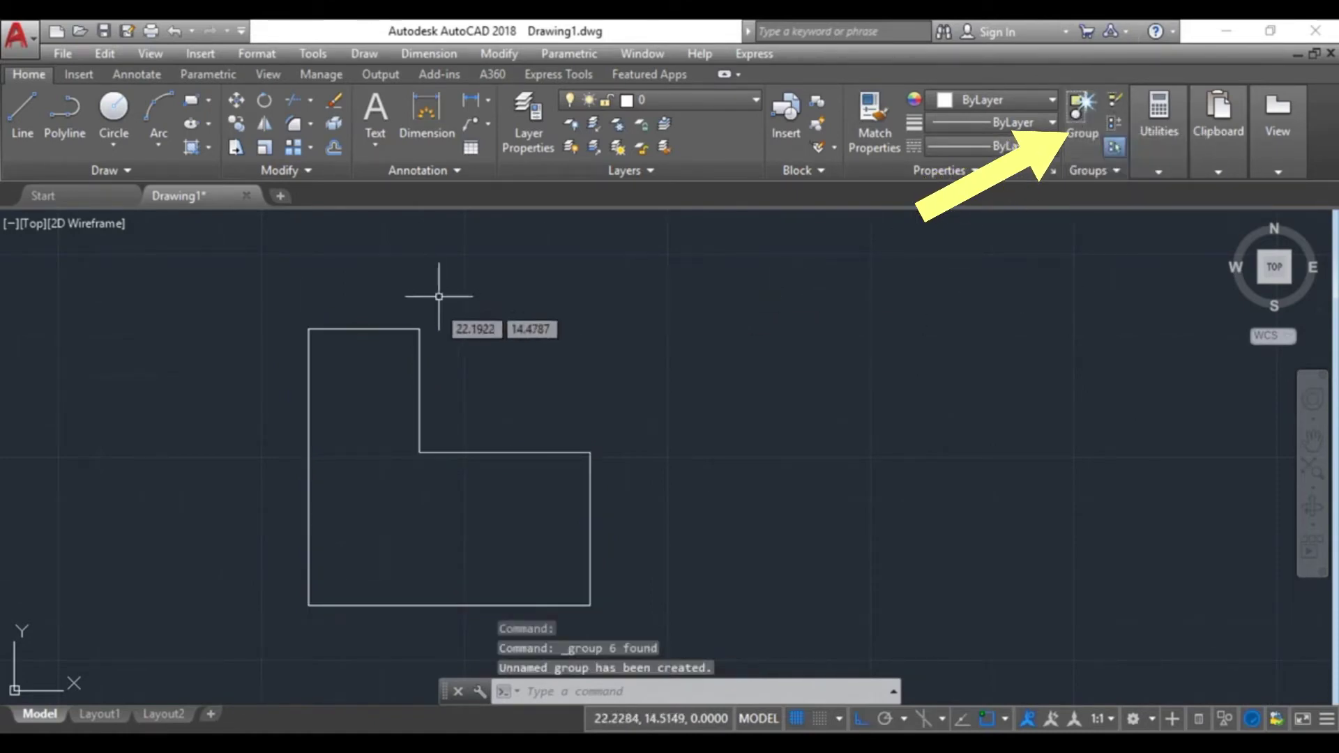
click(418, 333)
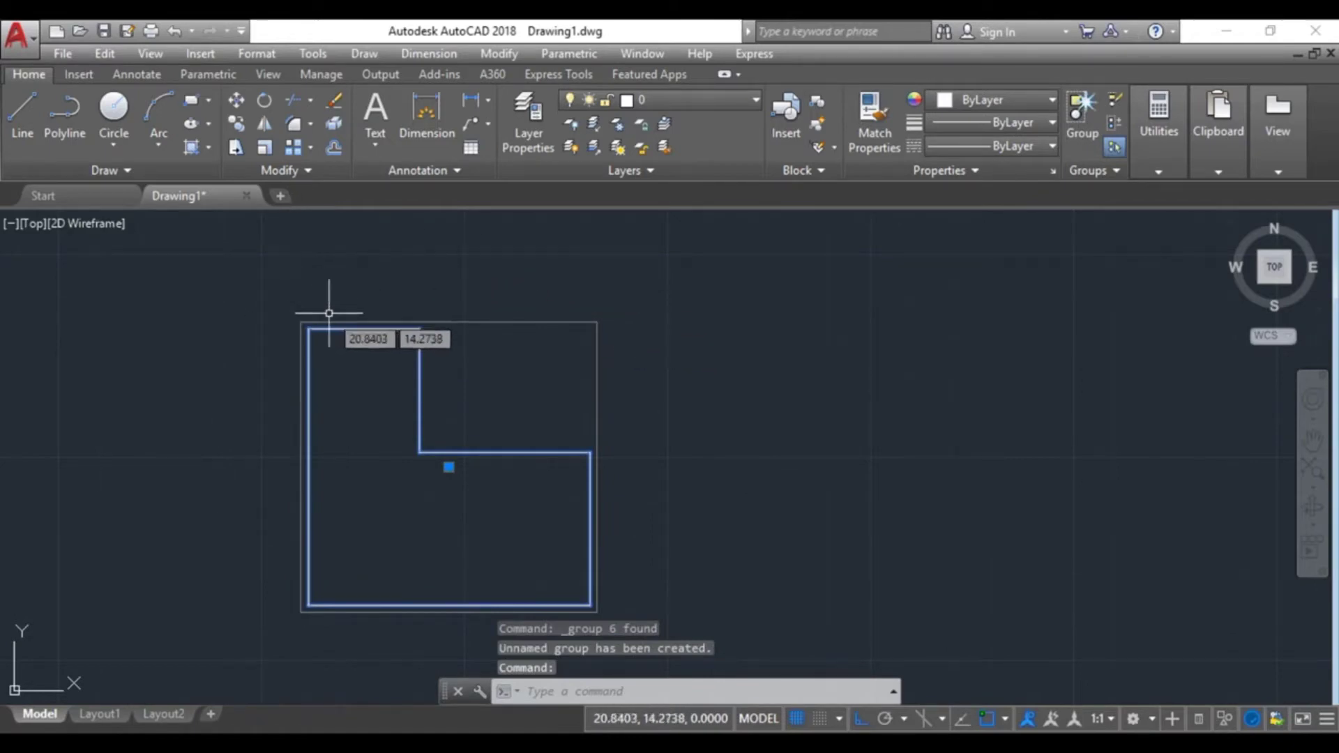
Step: Mirror the grouped L-shape across its left edge, erasing the original
click(264, 125)
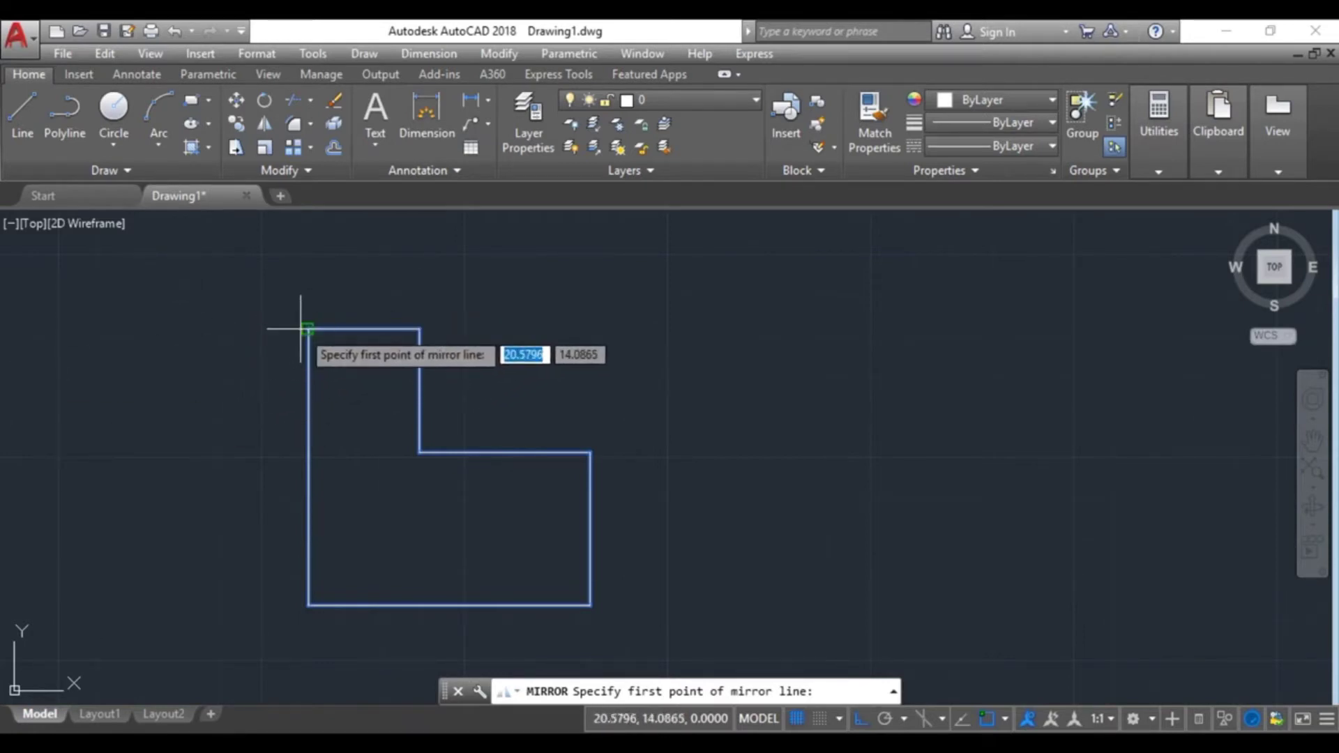
click(308, 329)
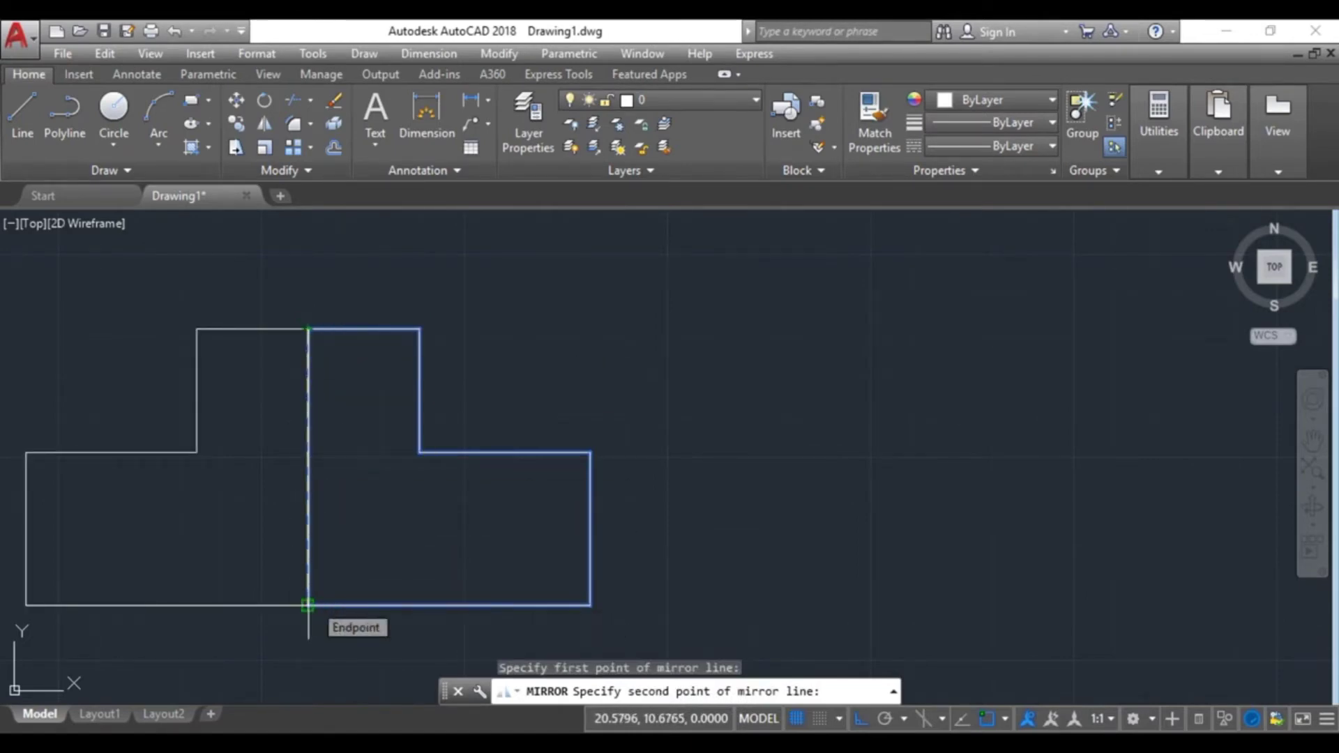
click(308, 604)
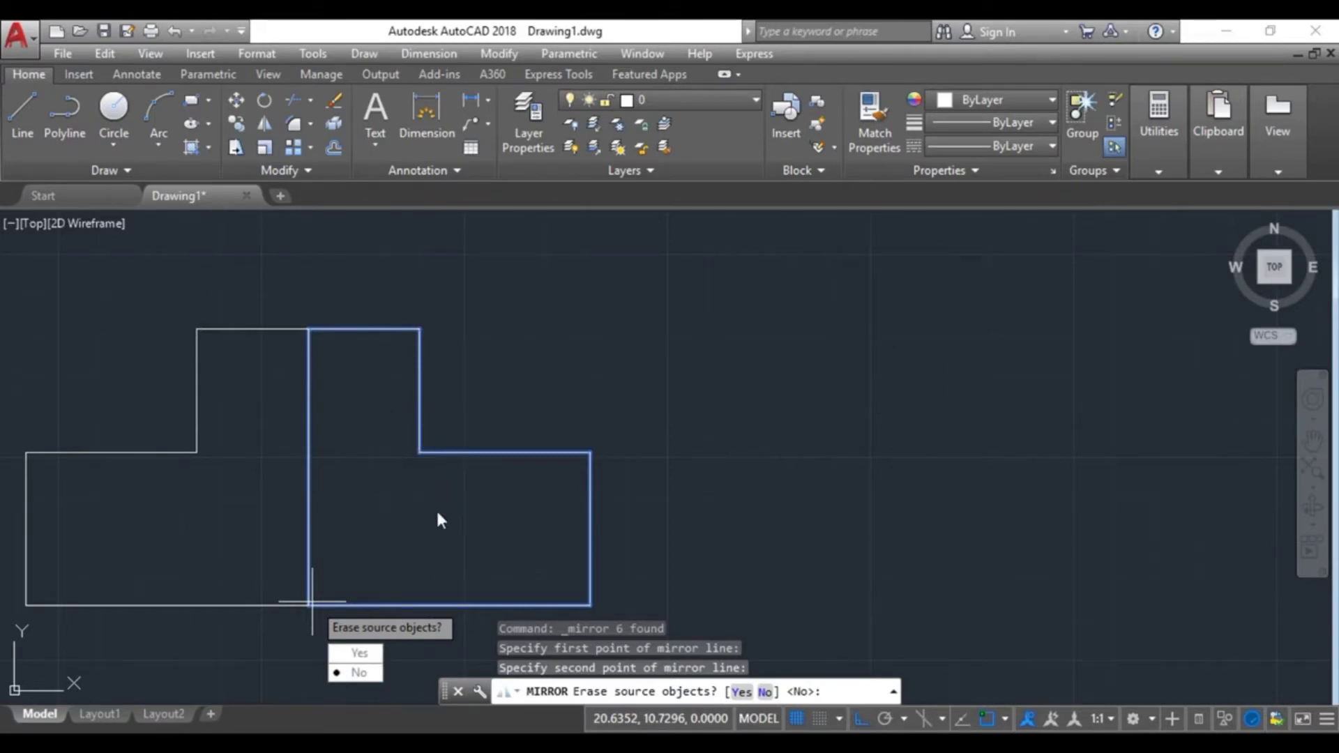
click(360, 653)
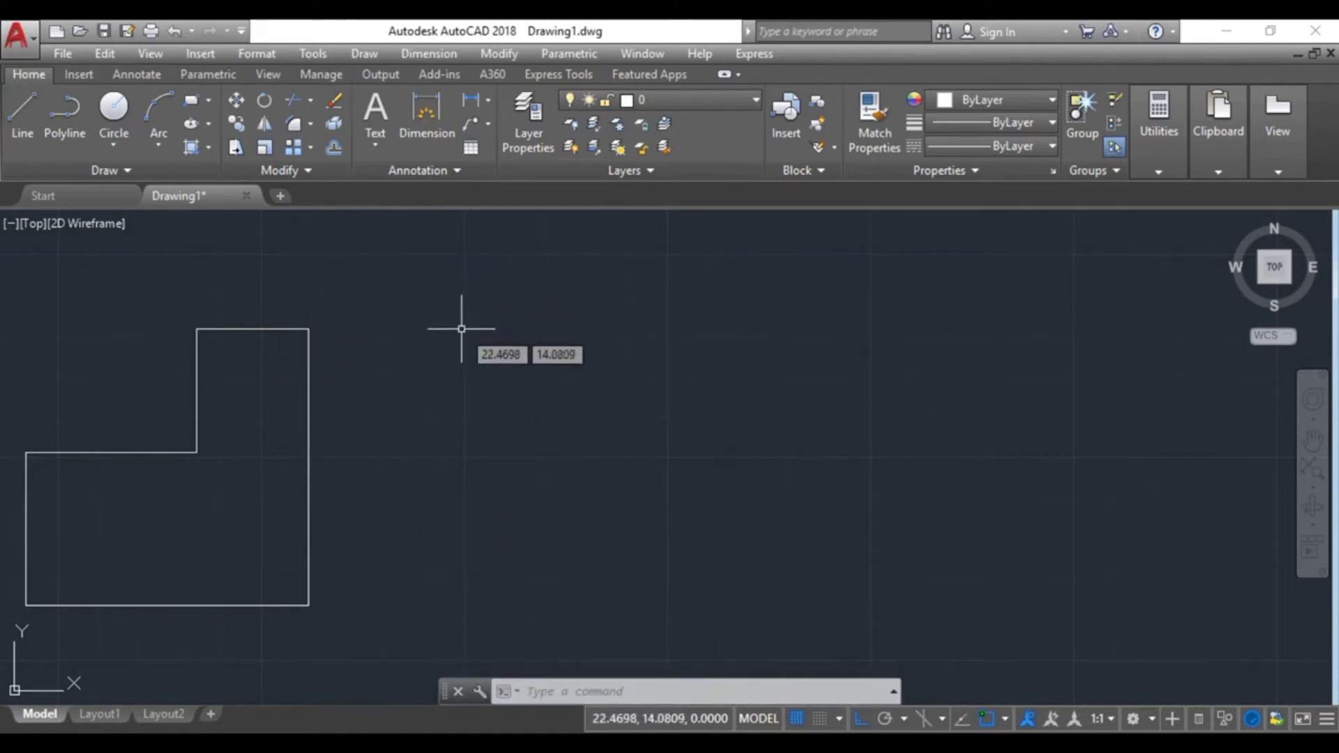
Step: Draw an eight-line stepped outline to the right, closing it back at its starting point
drag(567, 290, 569, 291)
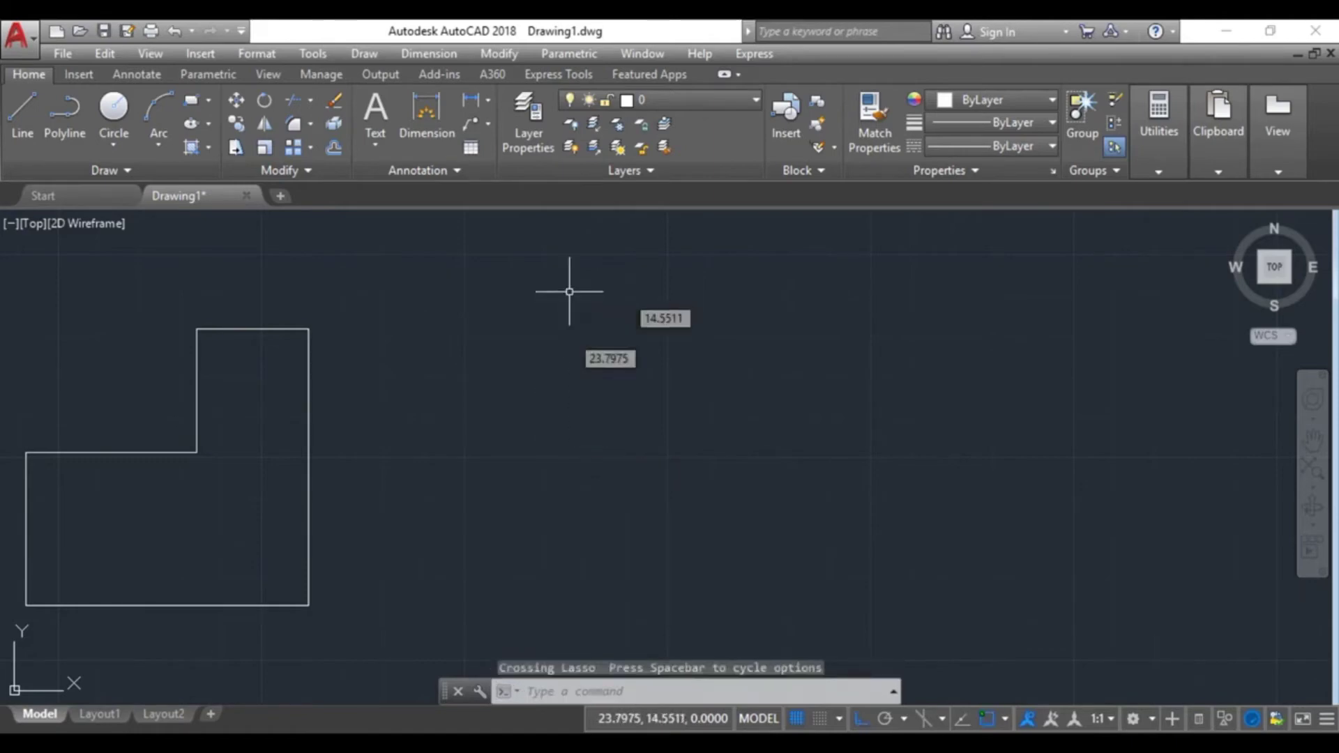
drag(568, 434, 623, 300)
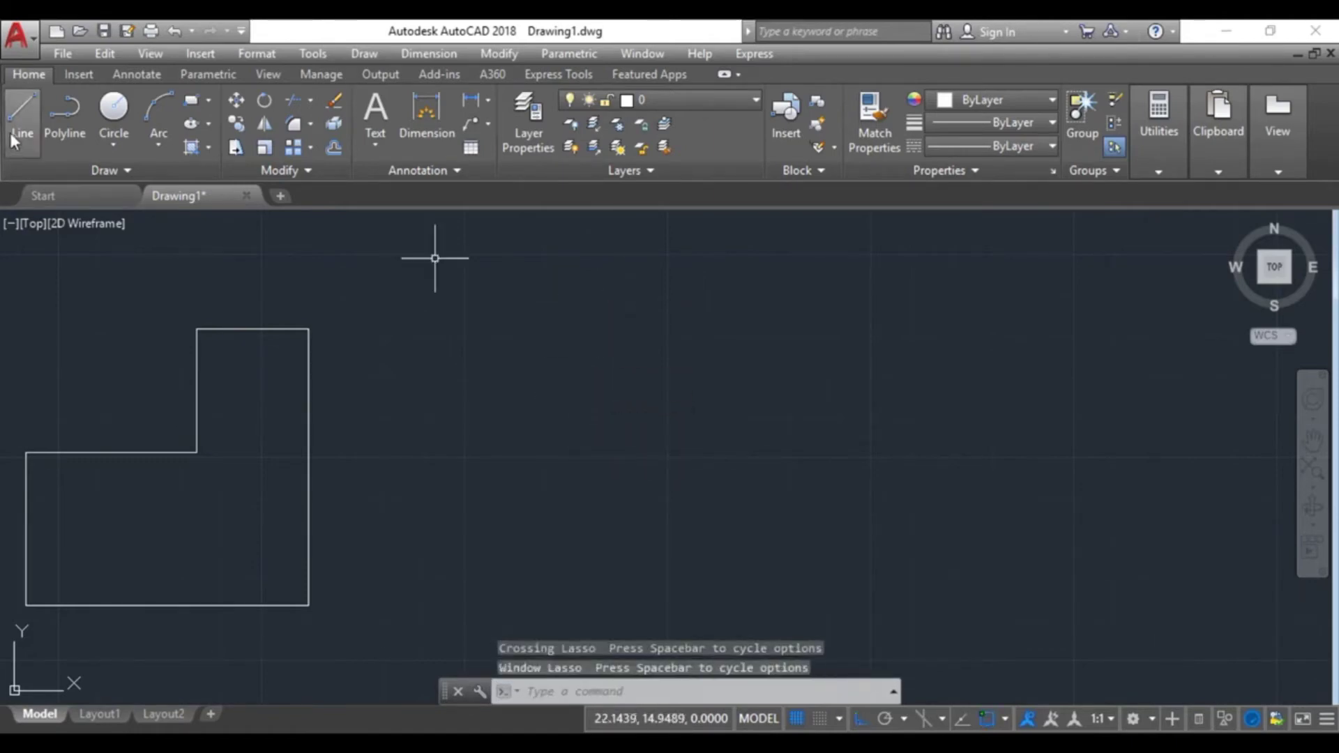
click(12, 142)
click(576, 479)
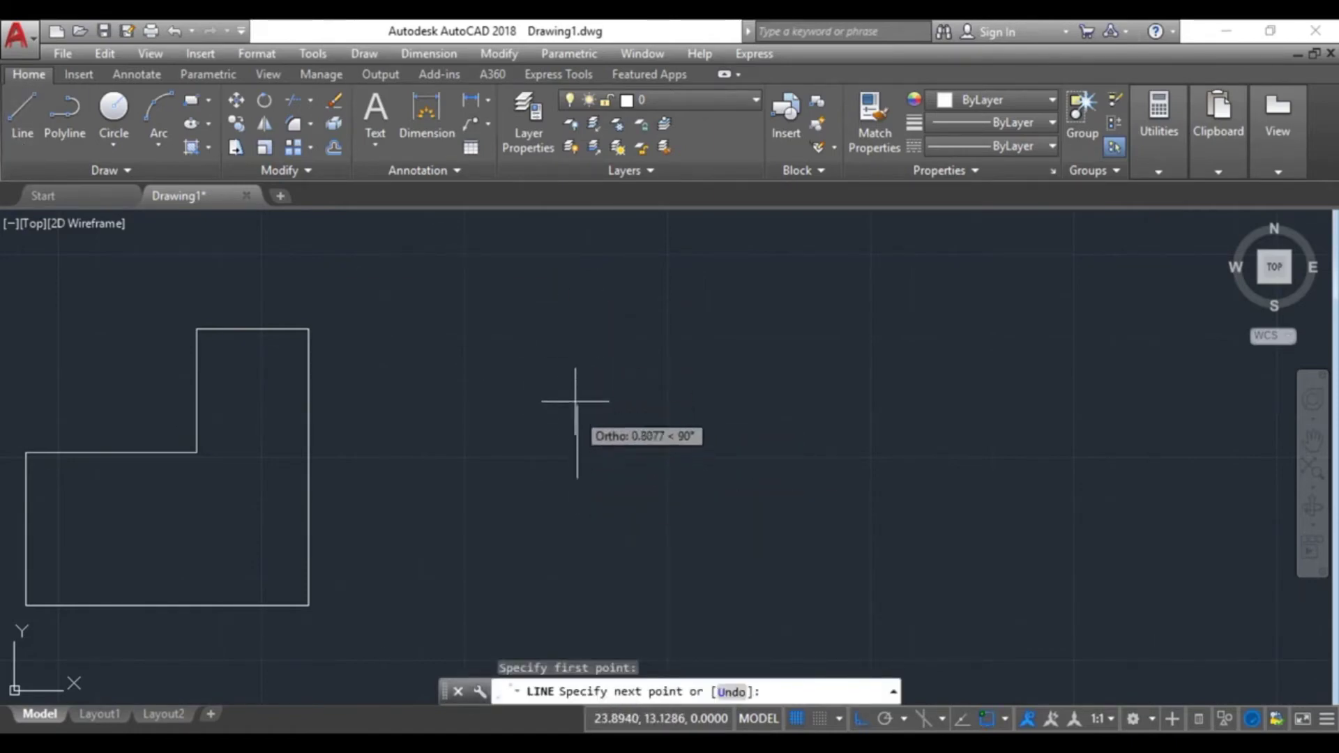
click(575, 349)
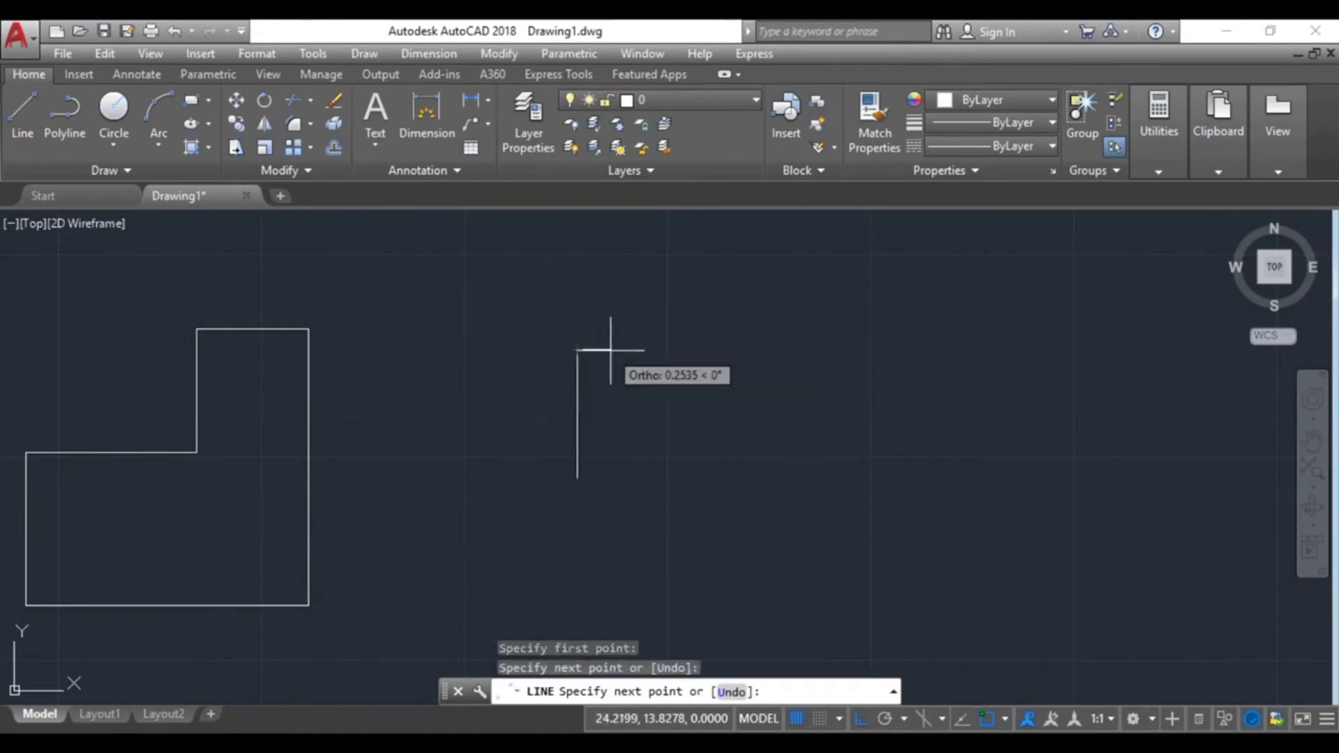
click(684, 351)
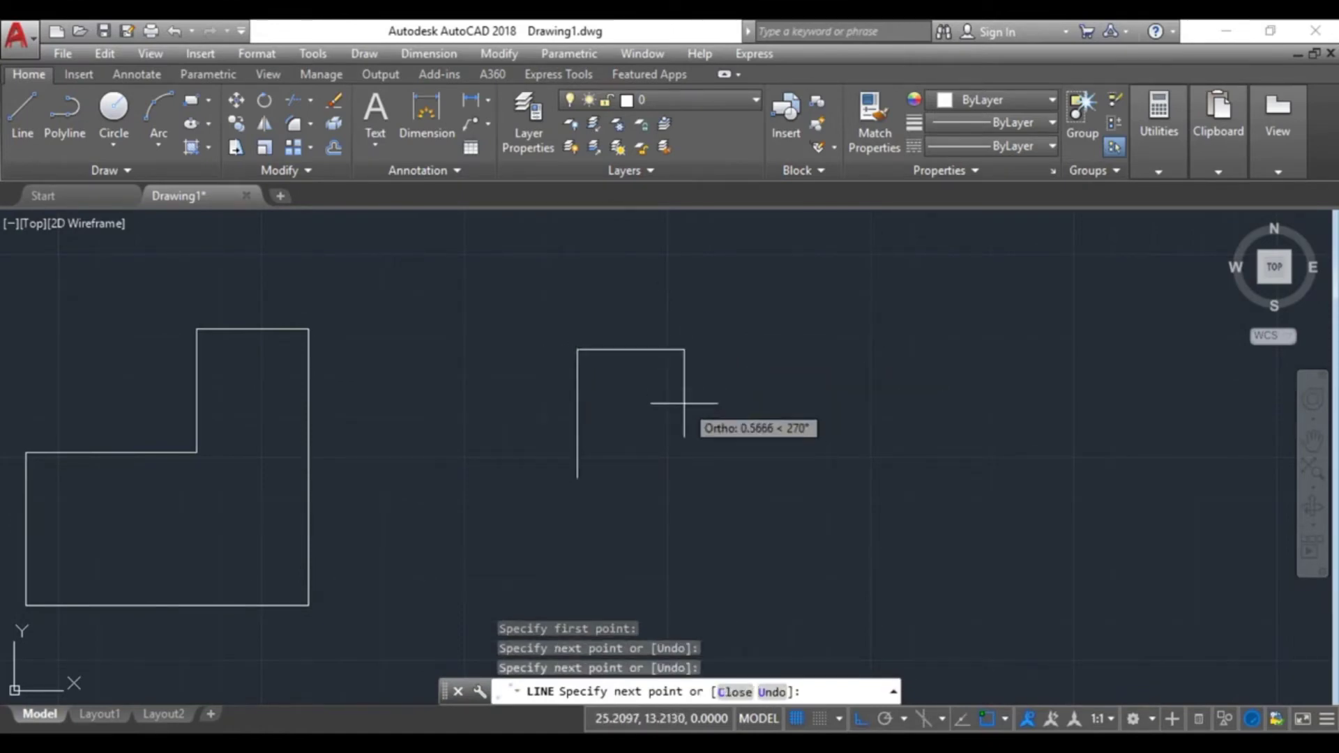
click(684, 481)
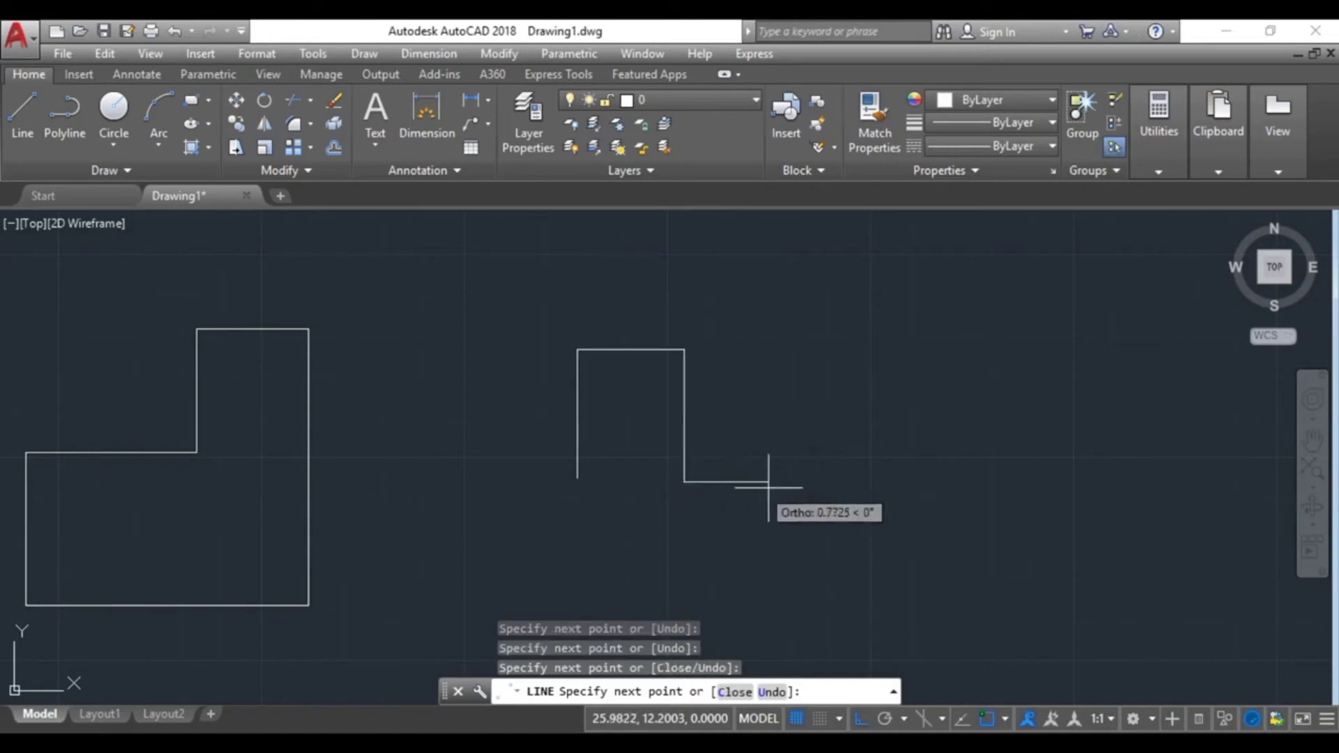
click(826, 508)
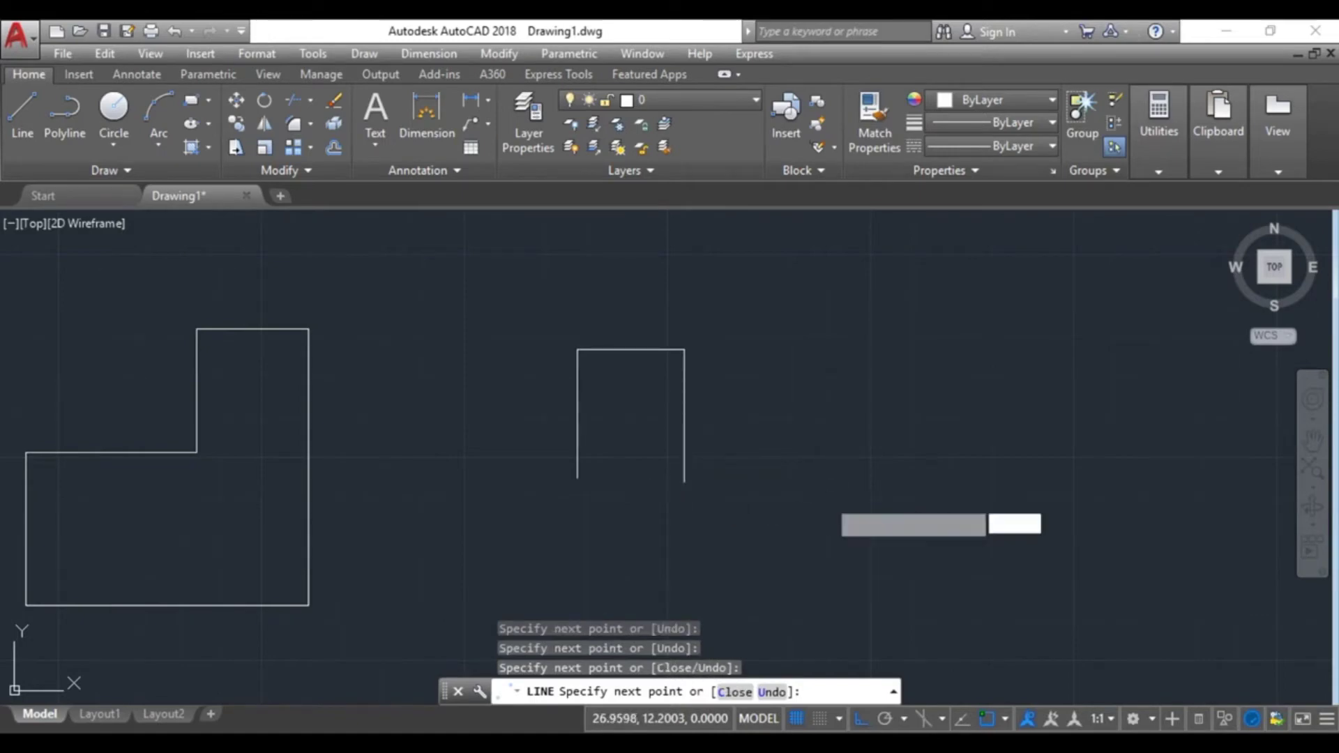
click(827, 579)
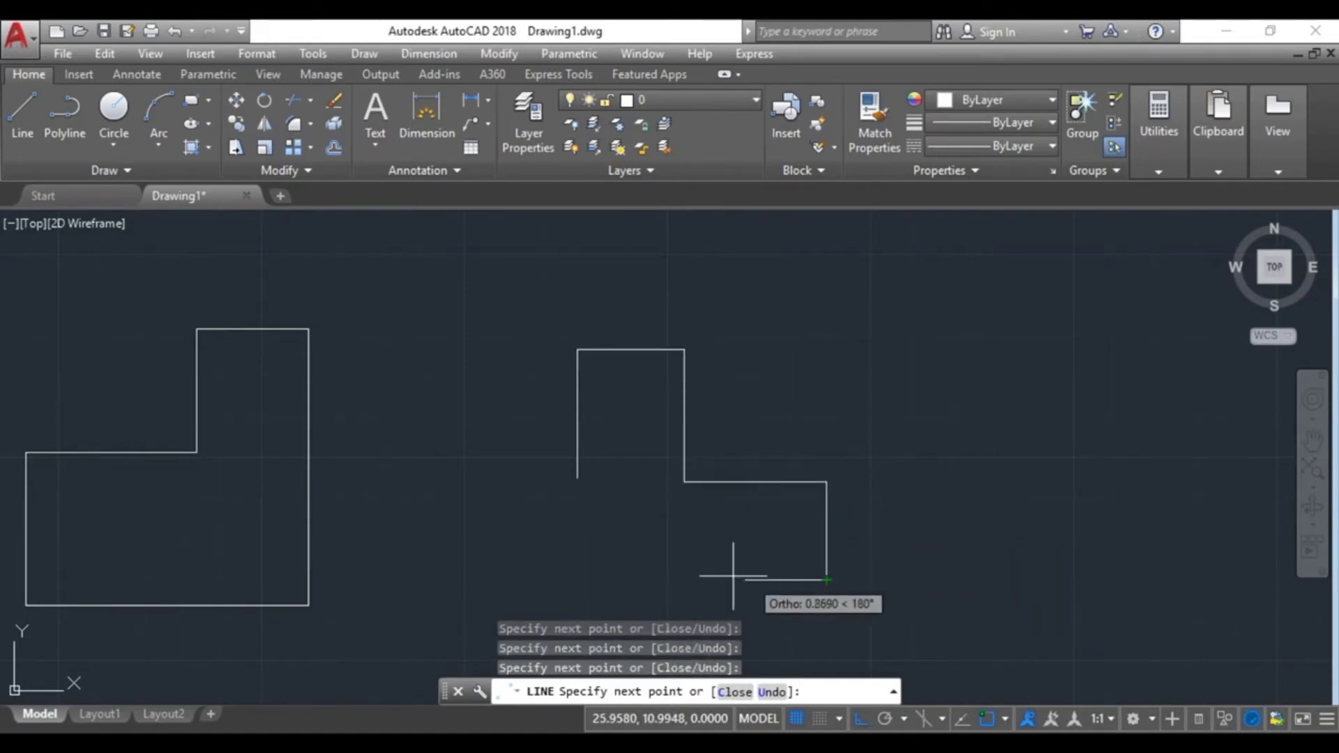
click(627, 571)
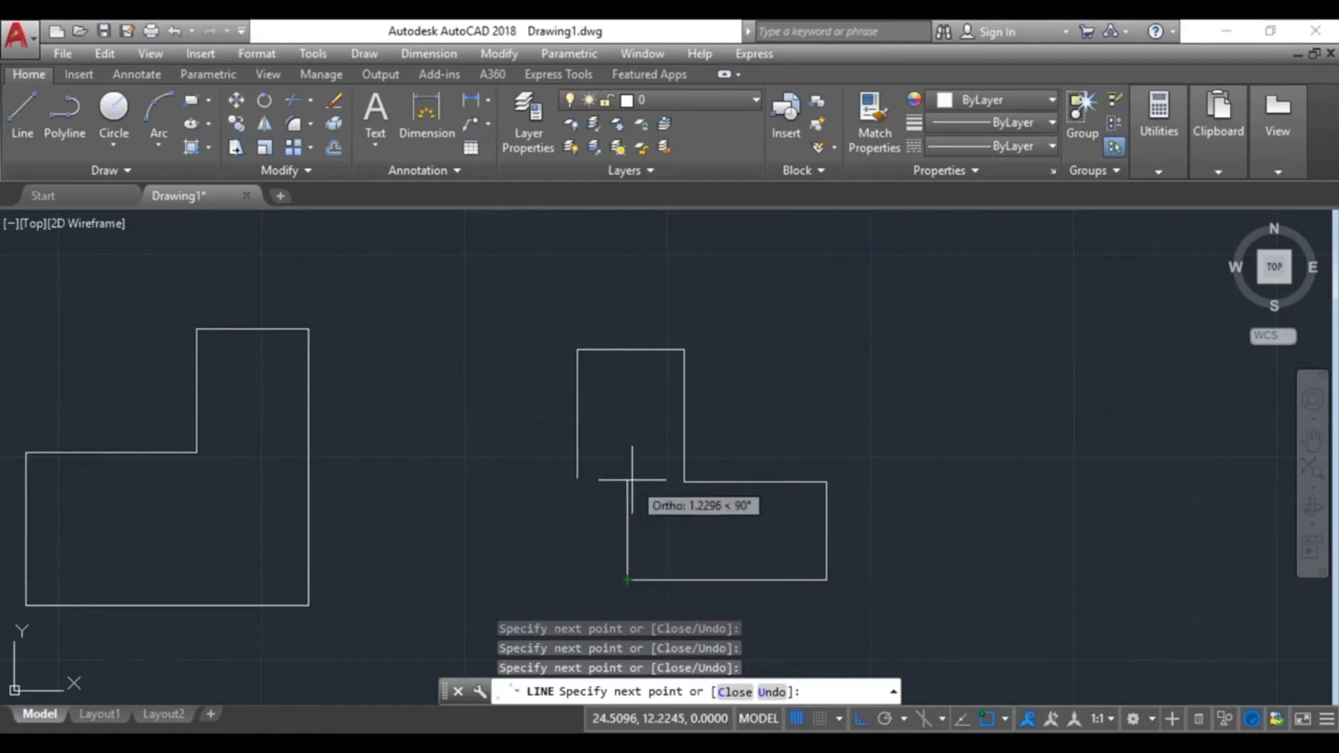
click(632, 480)
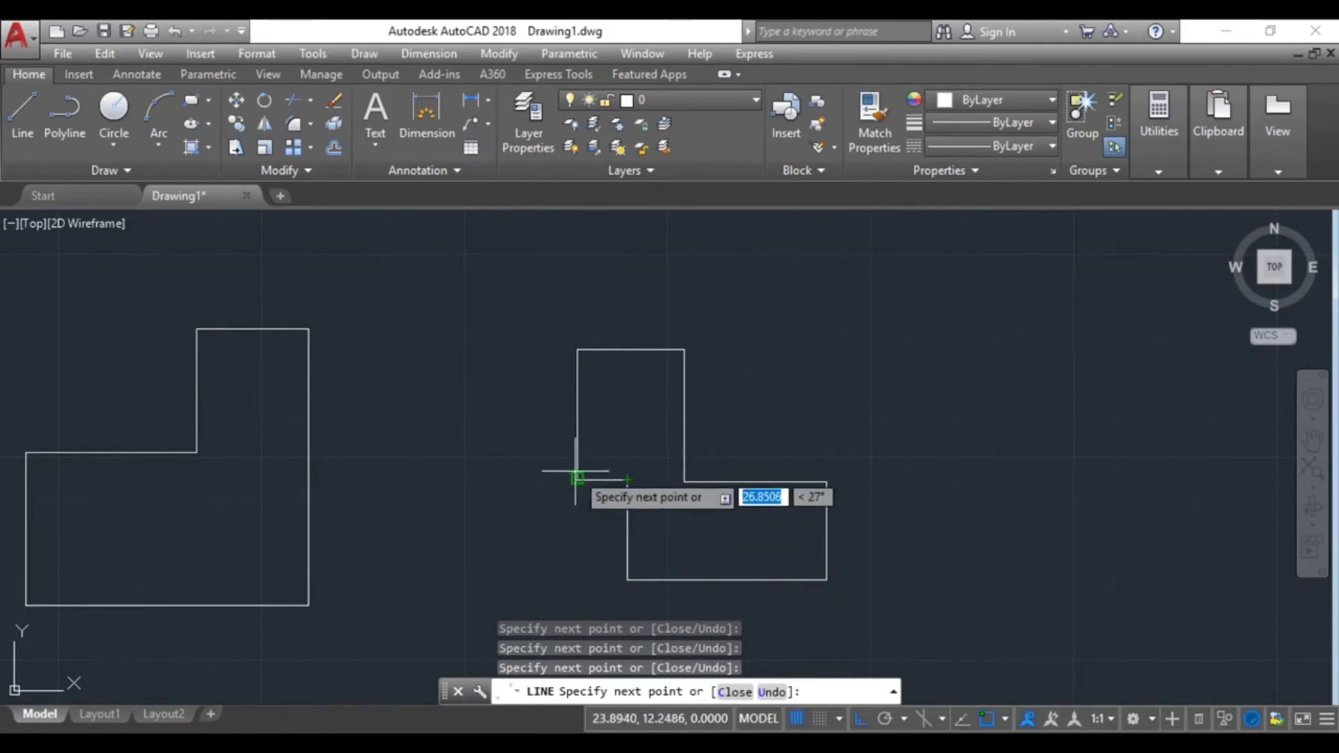
click(577, 478)
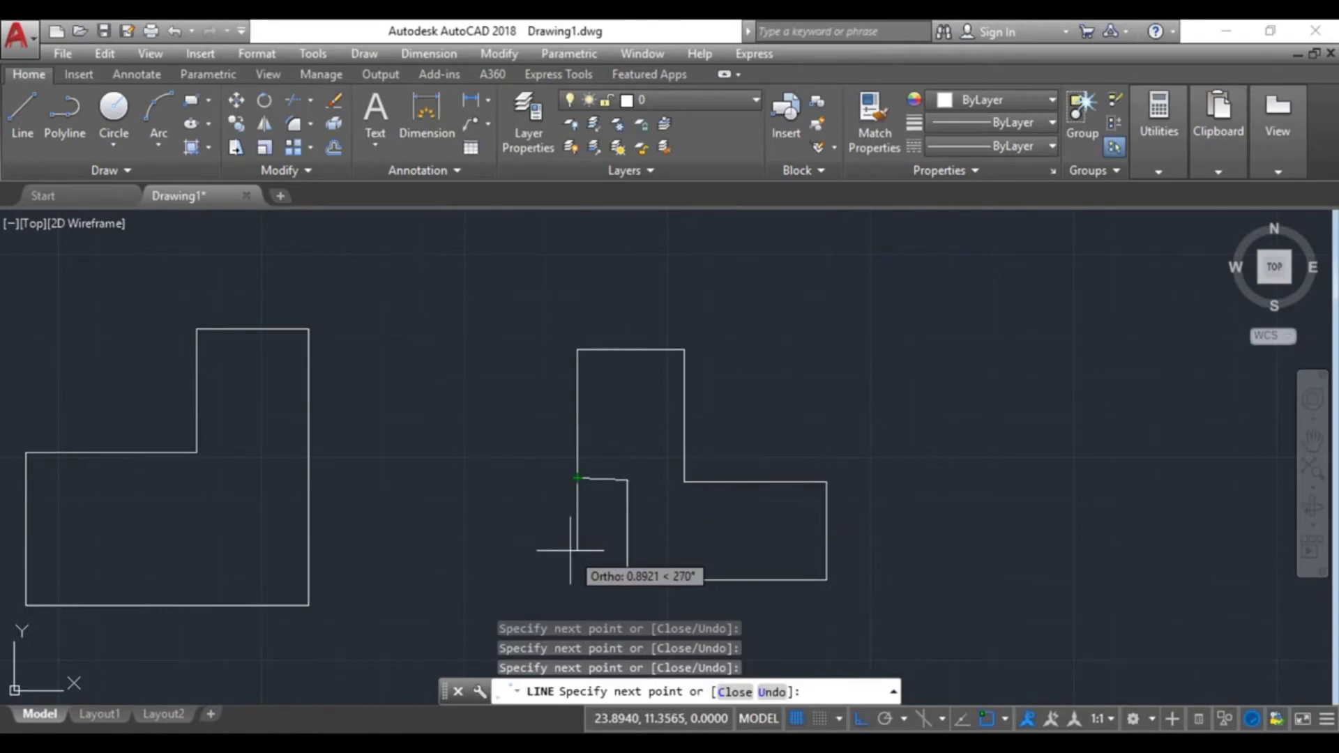
key(Escape)
Step: Lasso the second outline's eight lines and combine them into an unnamed group
mouse_move(889, 387)
mouse_down()
mouse_move(638, 314)
mouse_move(865, 579)
mouse_up()
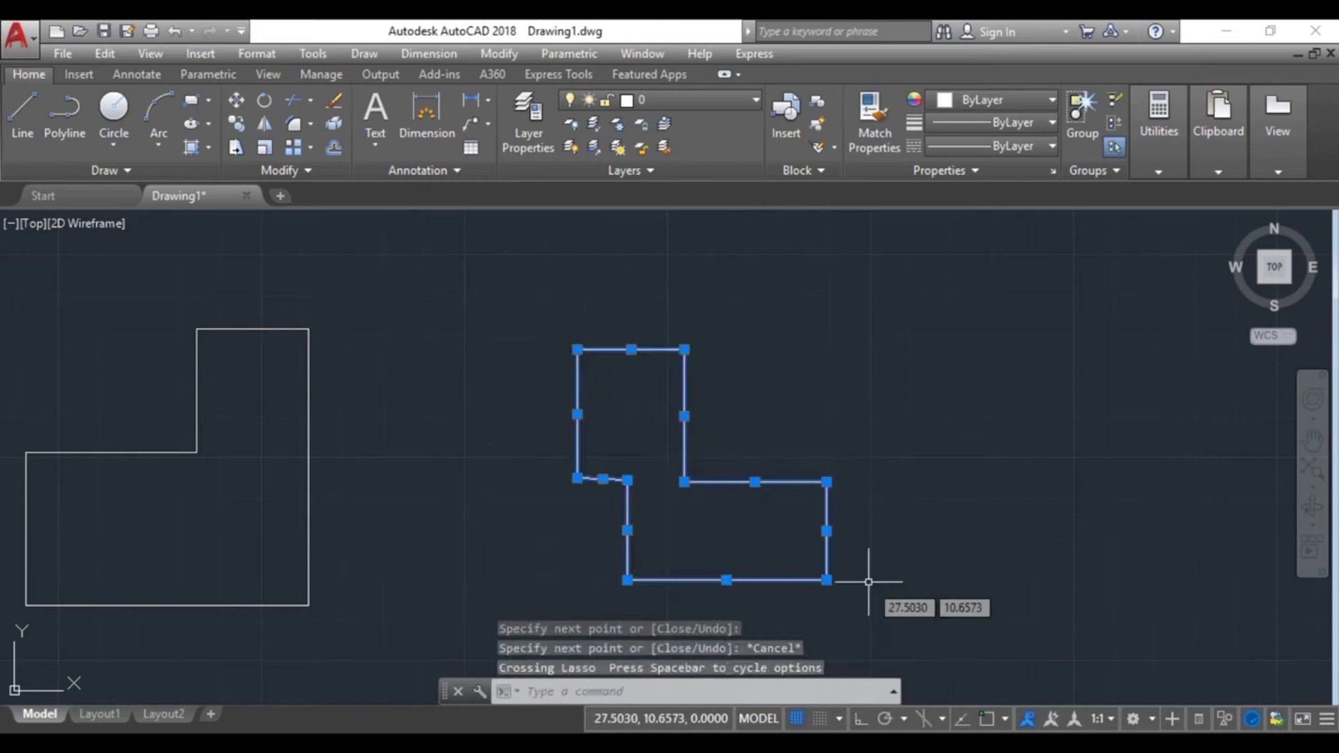
click(1082, 136)
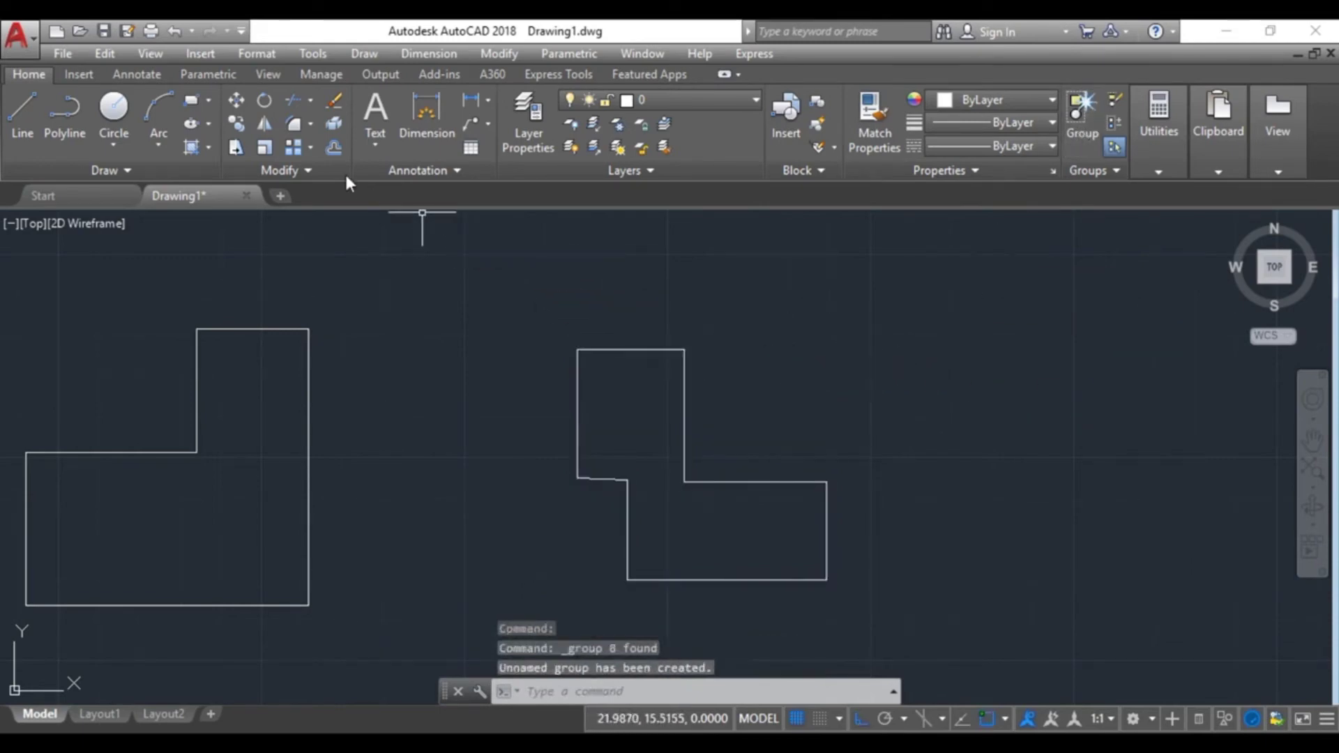
click(262, 129)
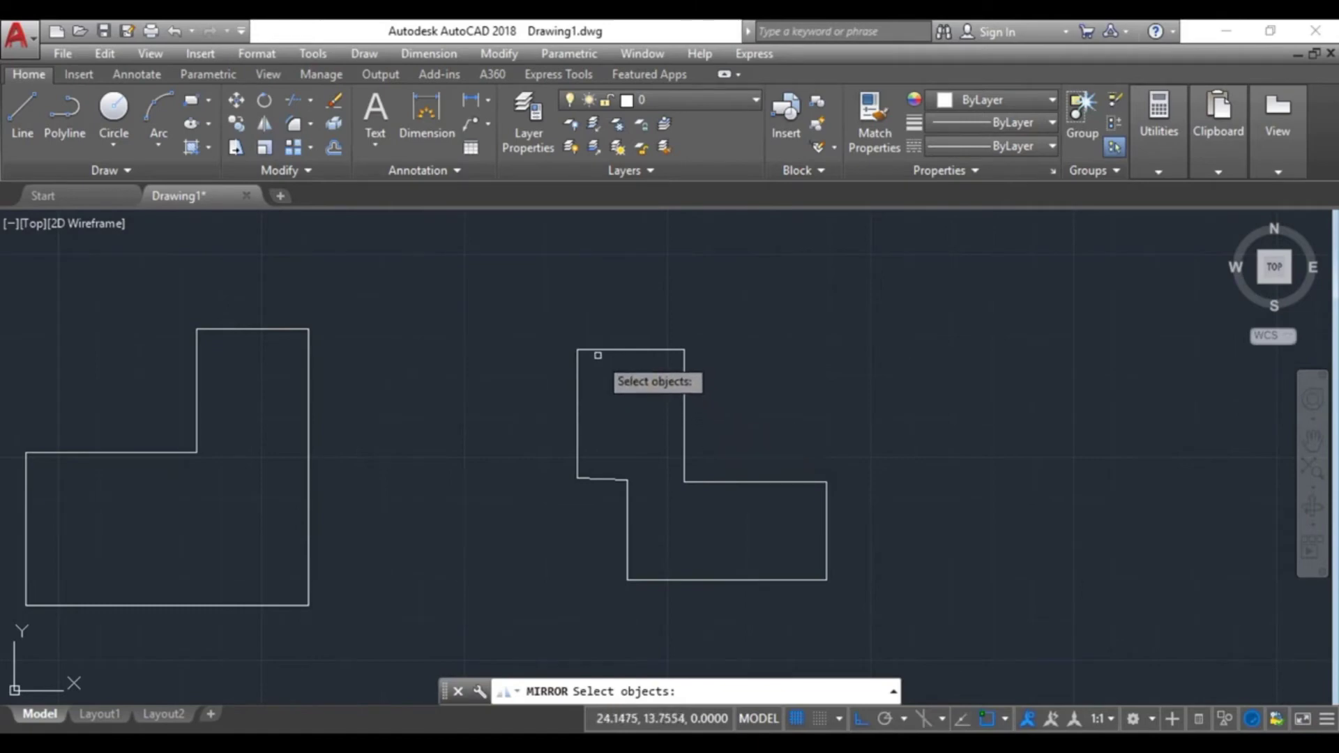
Step: Mirror the grouped stepped outline across its left vertical edge, keeping the original
key(Escape)
drag(786, 330, 825, 603)
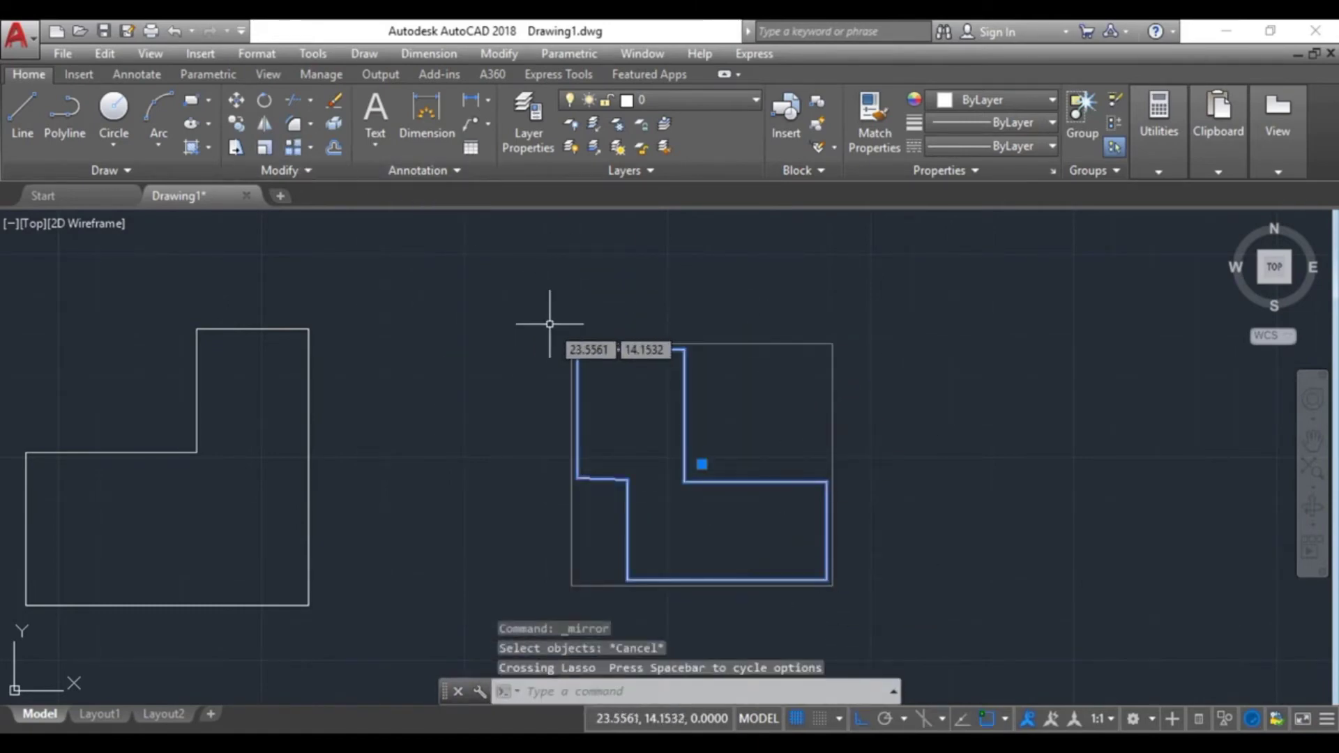
click(265, 123)
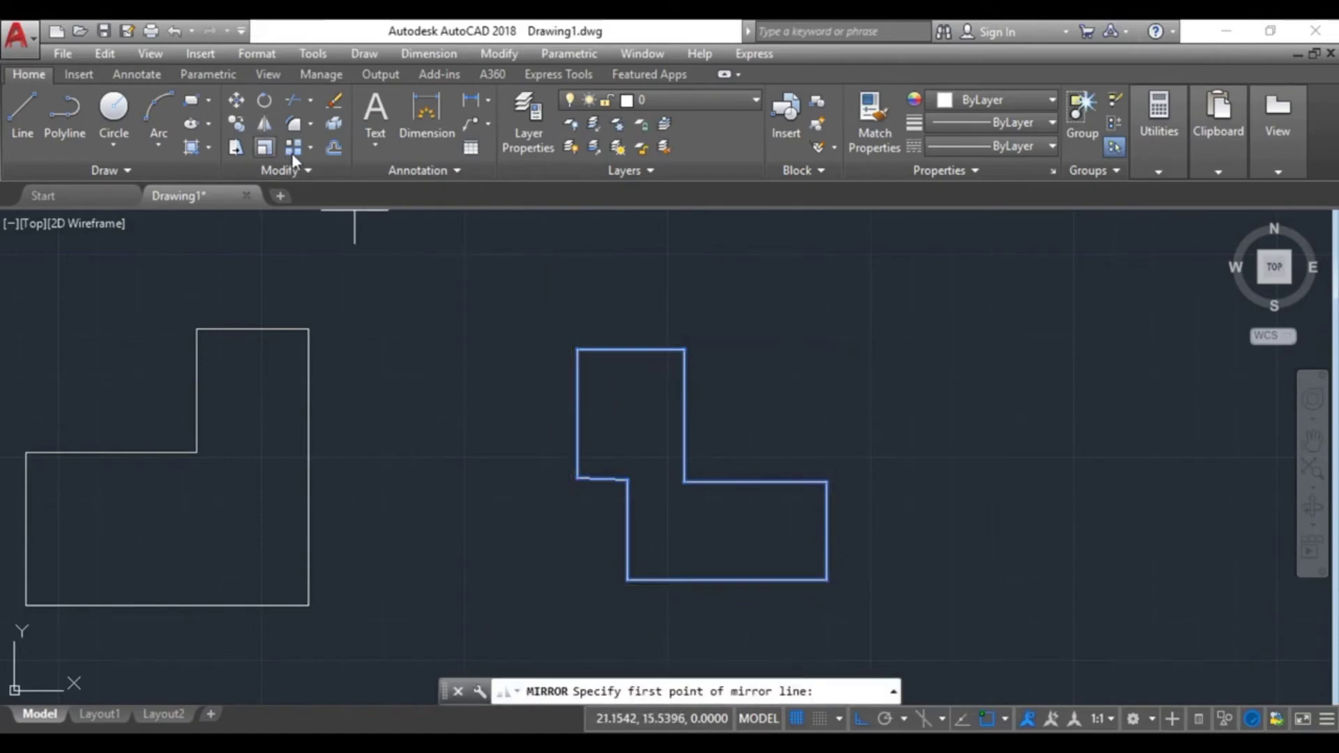
click(577, 349)
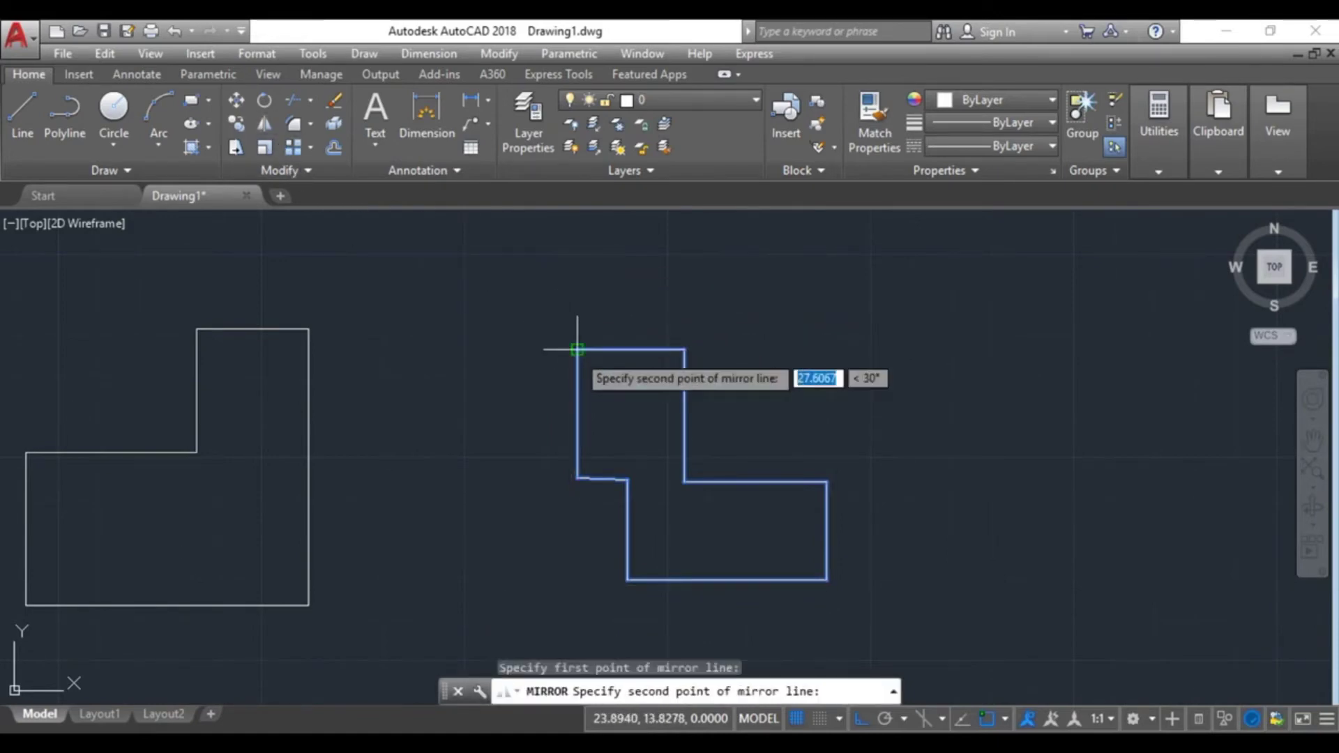
click(511, 619)
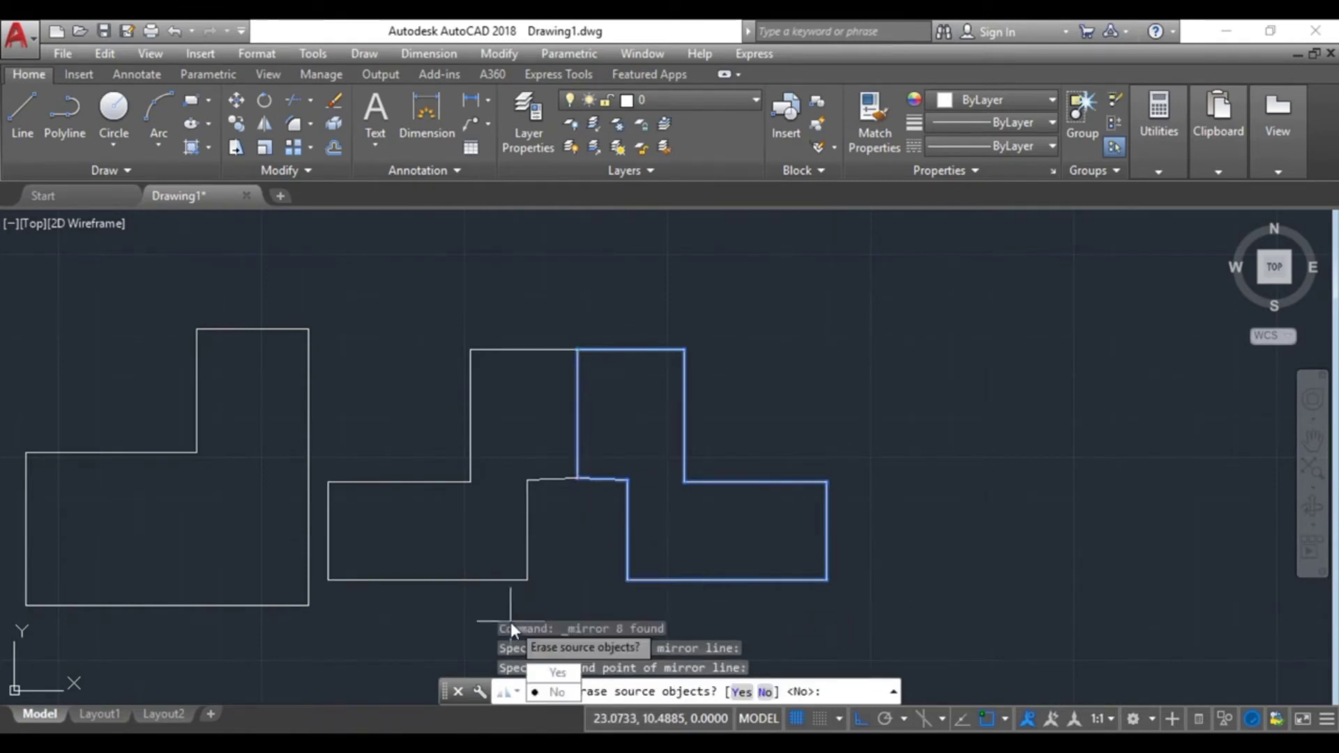
click(557, 693)
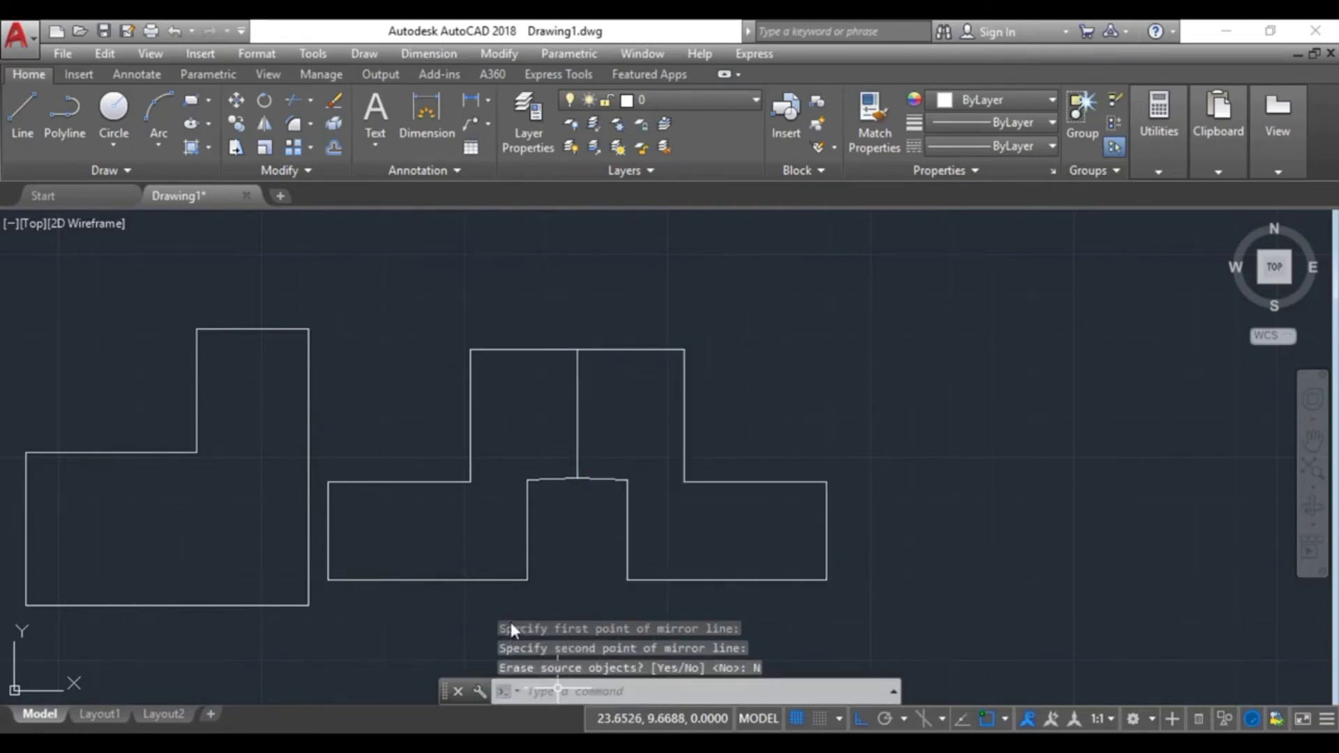
Step: Move the original stepped outline to the right using its centre grip, clear of the mirrored copy
click(611, 347)
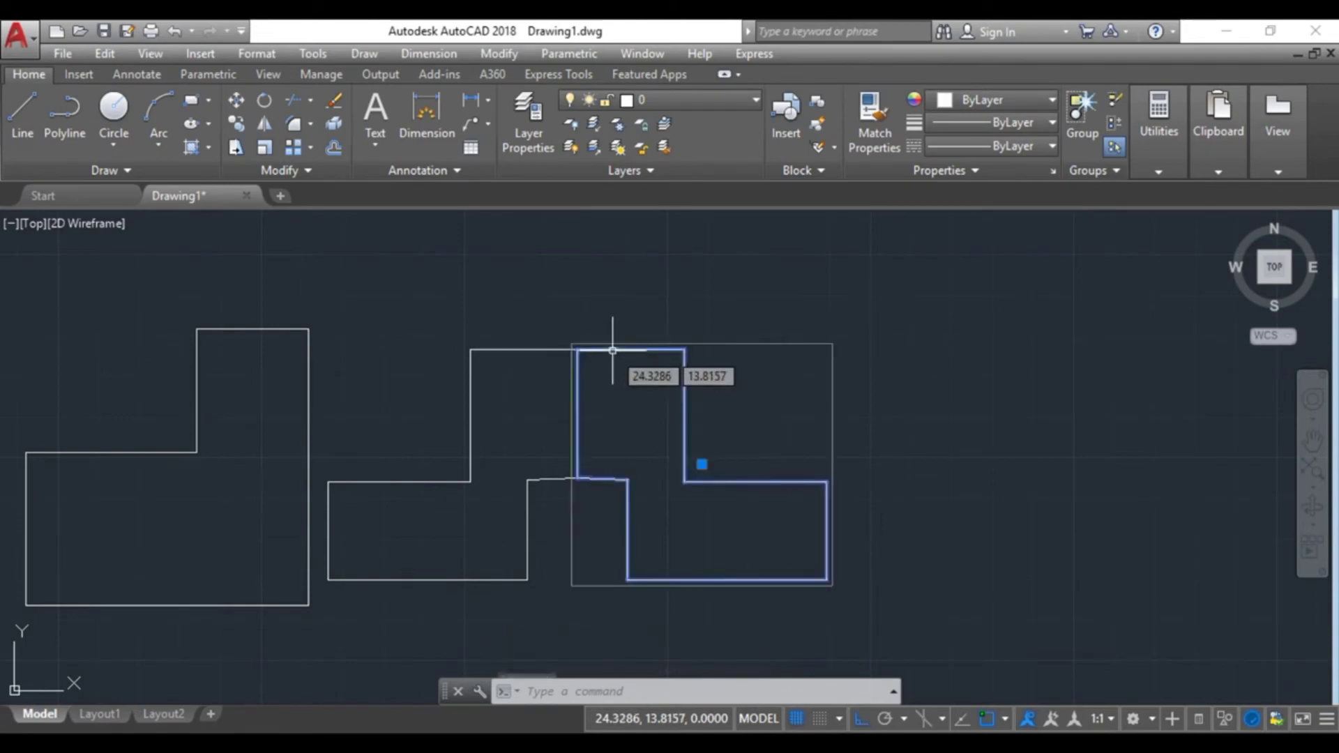
click(701, 464)
click(702, 464)
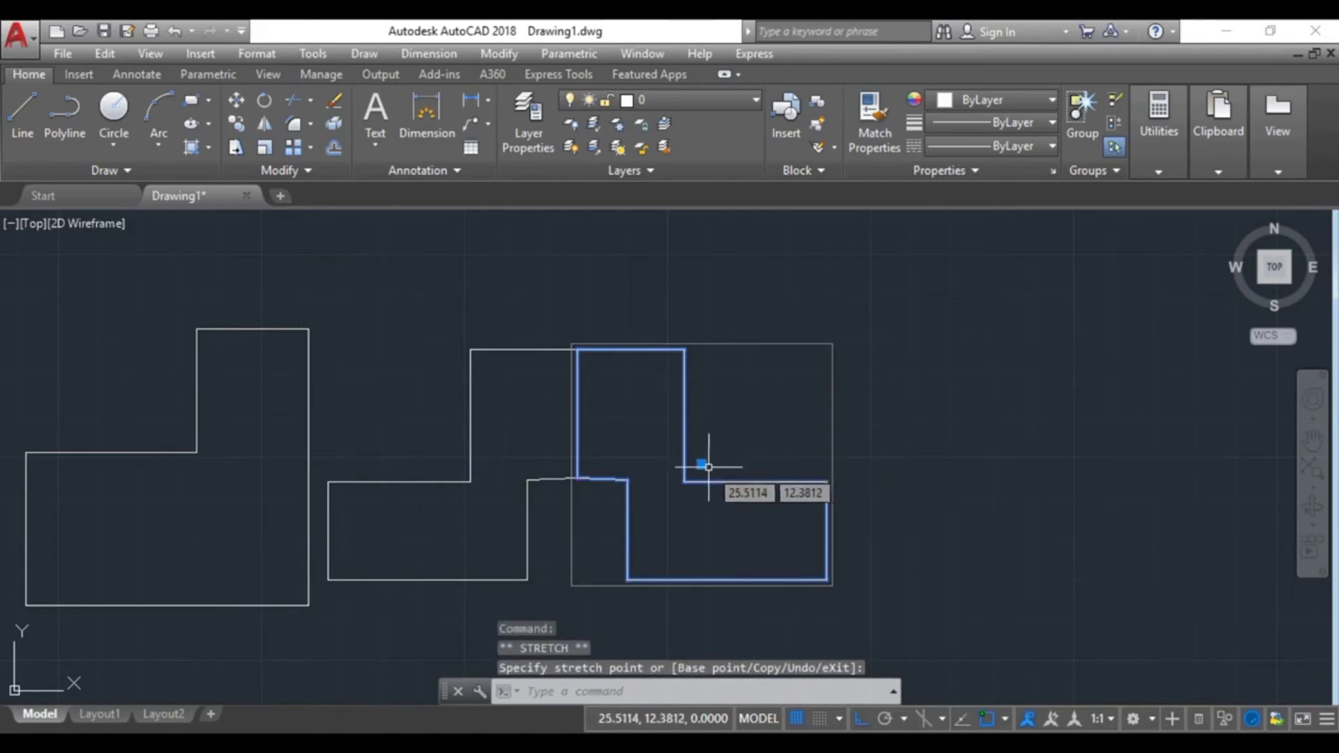
key(space)
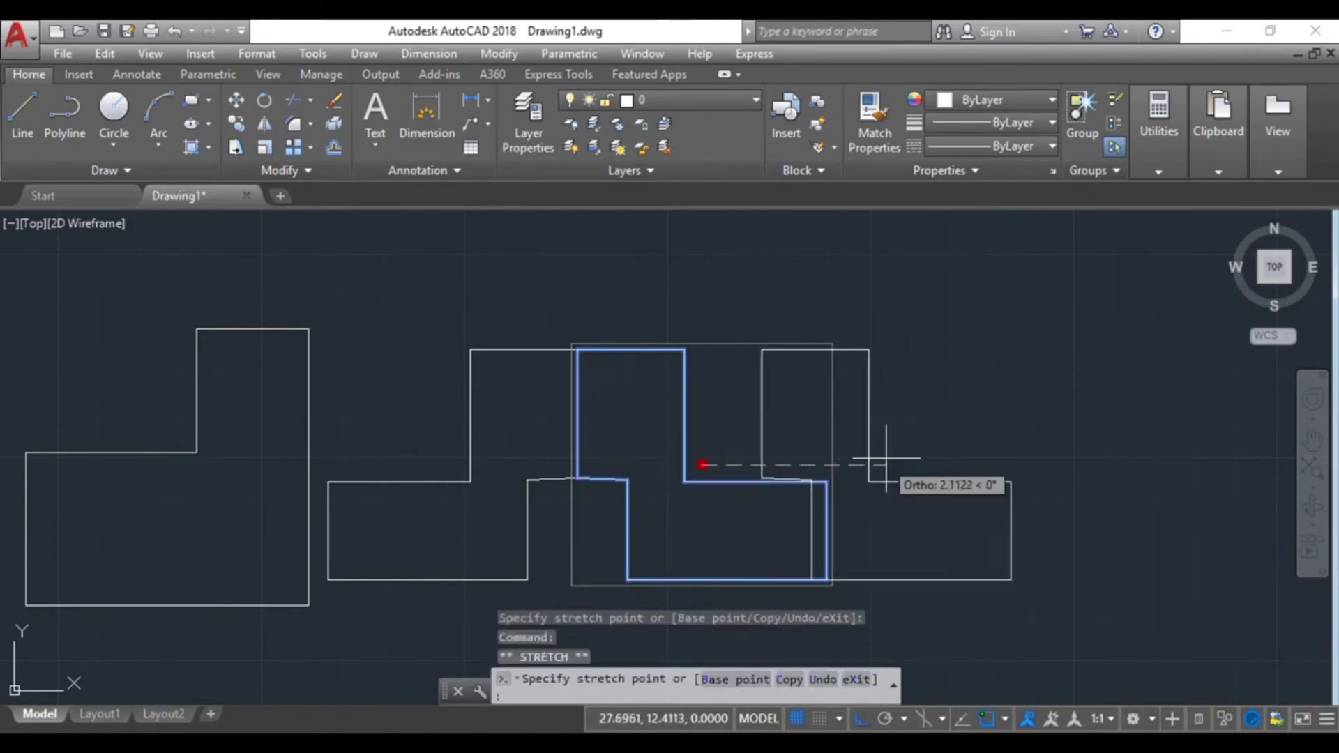
click(896, 464)
click(698, 265)
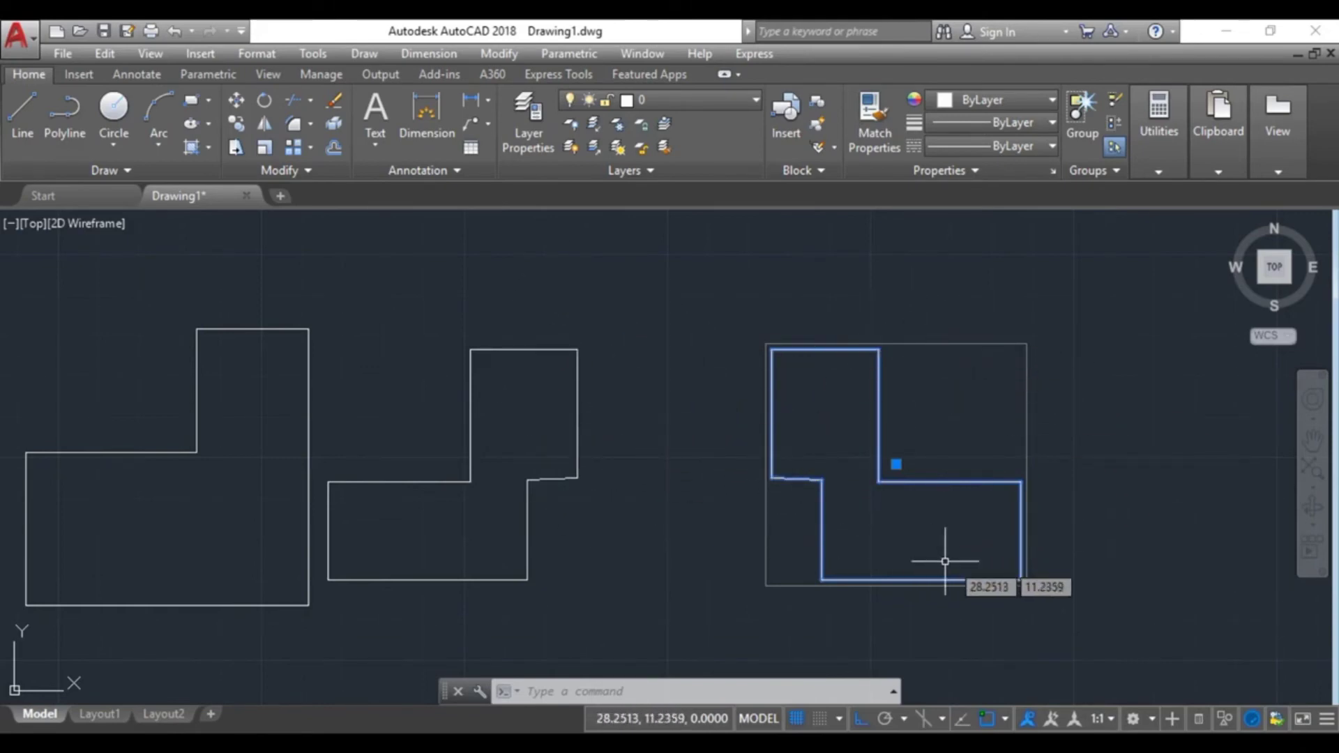
Step: Rotate the right-hand outline about its top-left corner roughly 60 degrees clockwise, with Ortho off
click(265, 106)
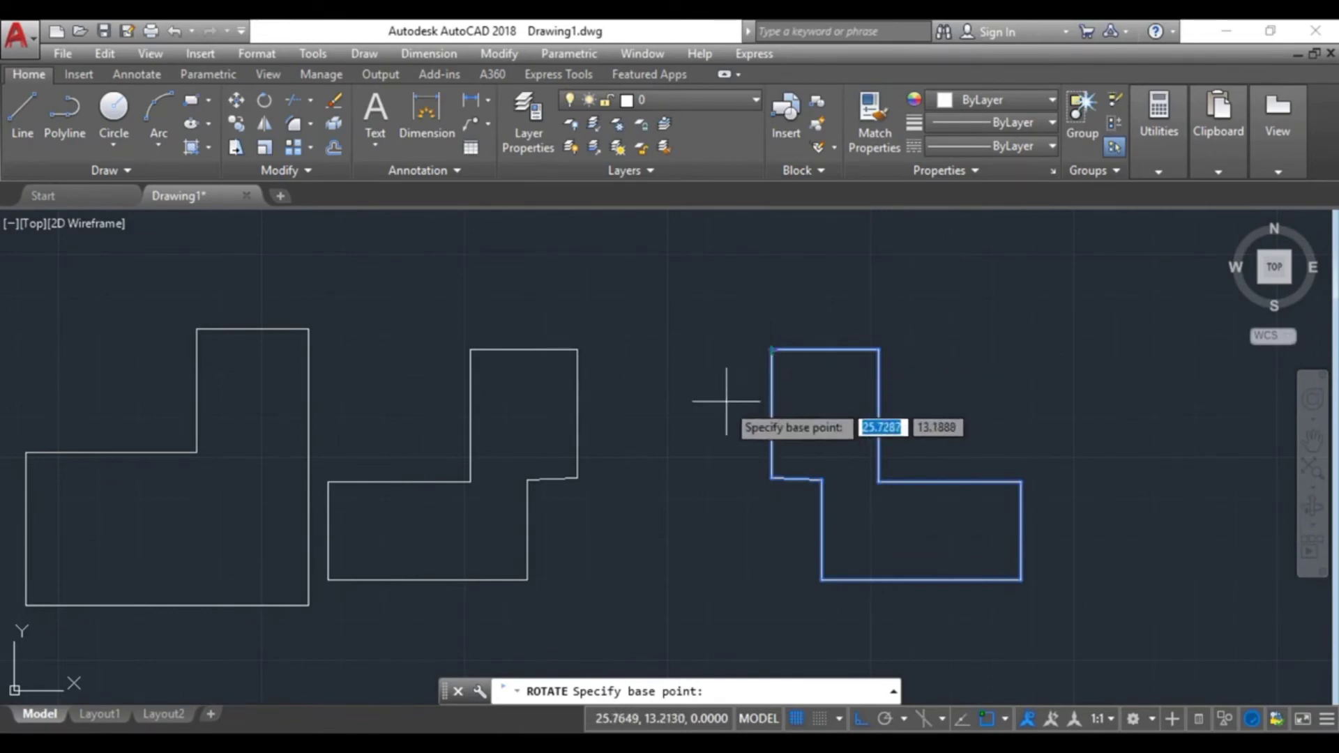
click(771, 349)
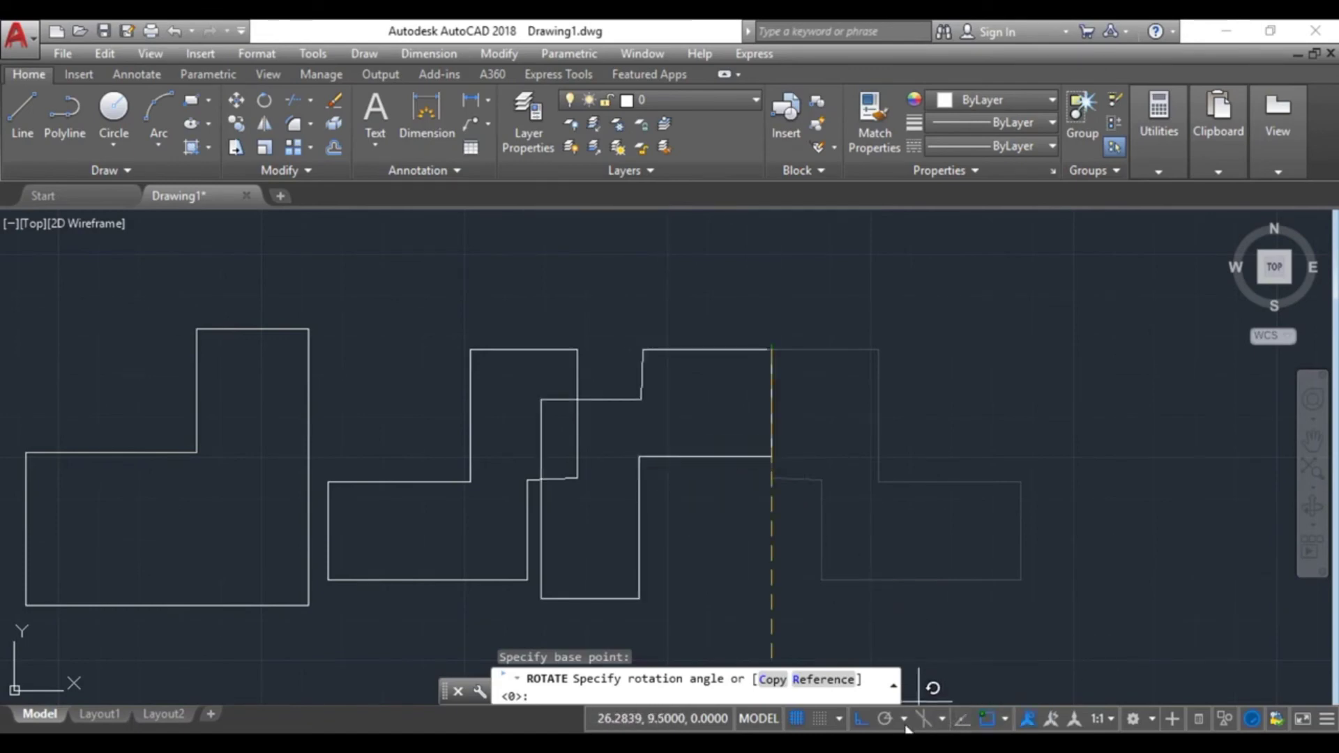
click(859, 720)
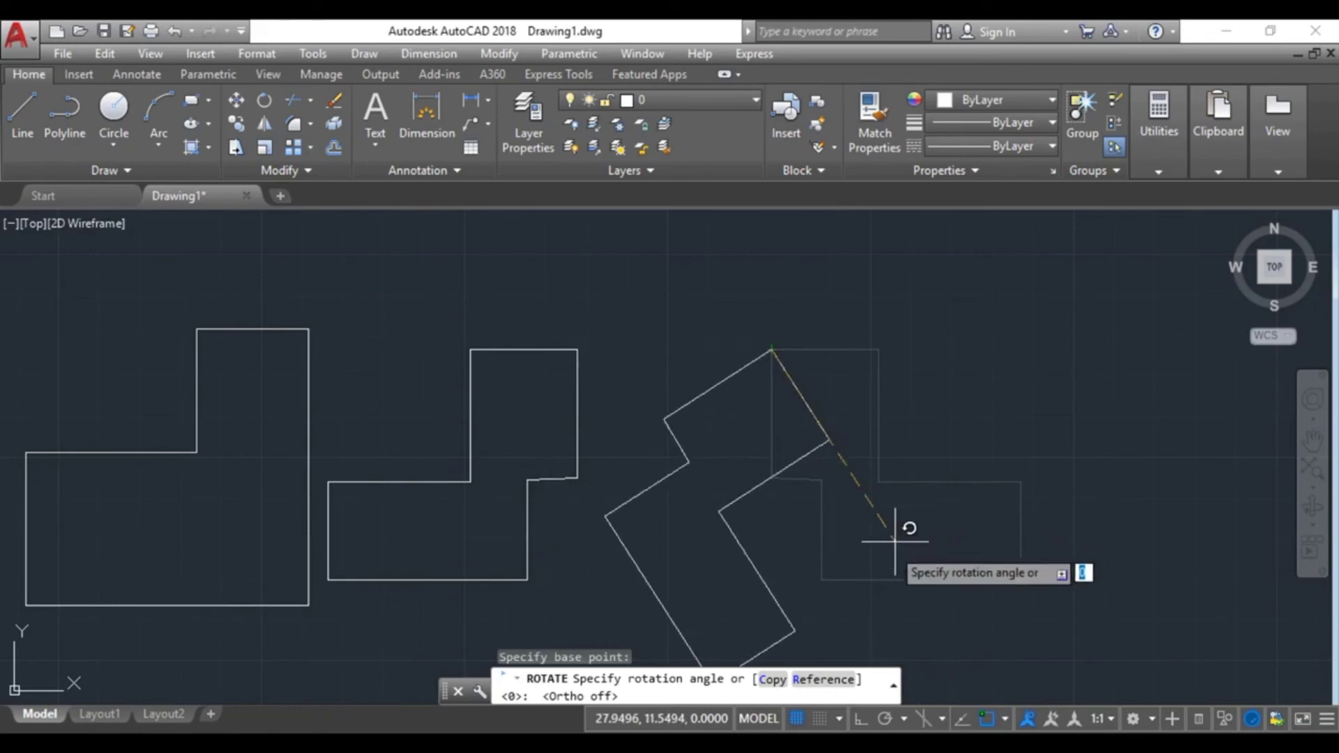
click(862, 722)
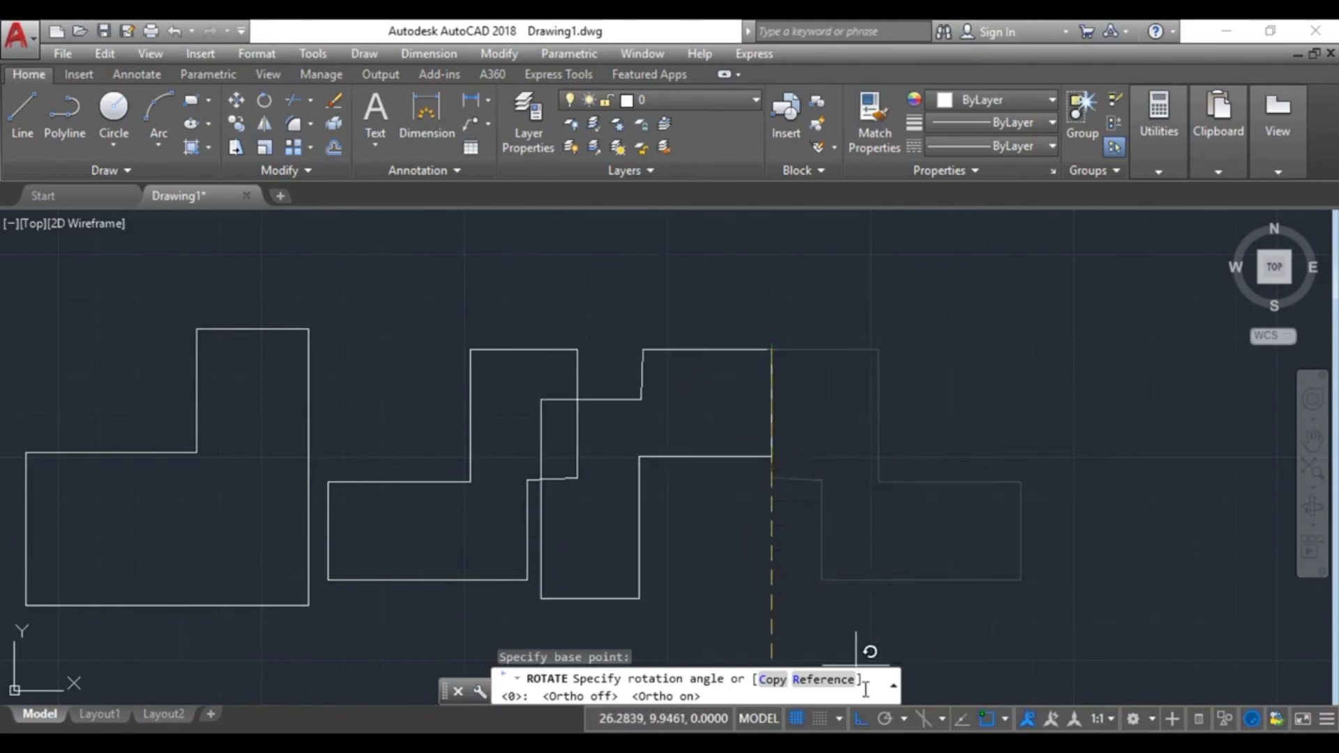
click(862, 725)
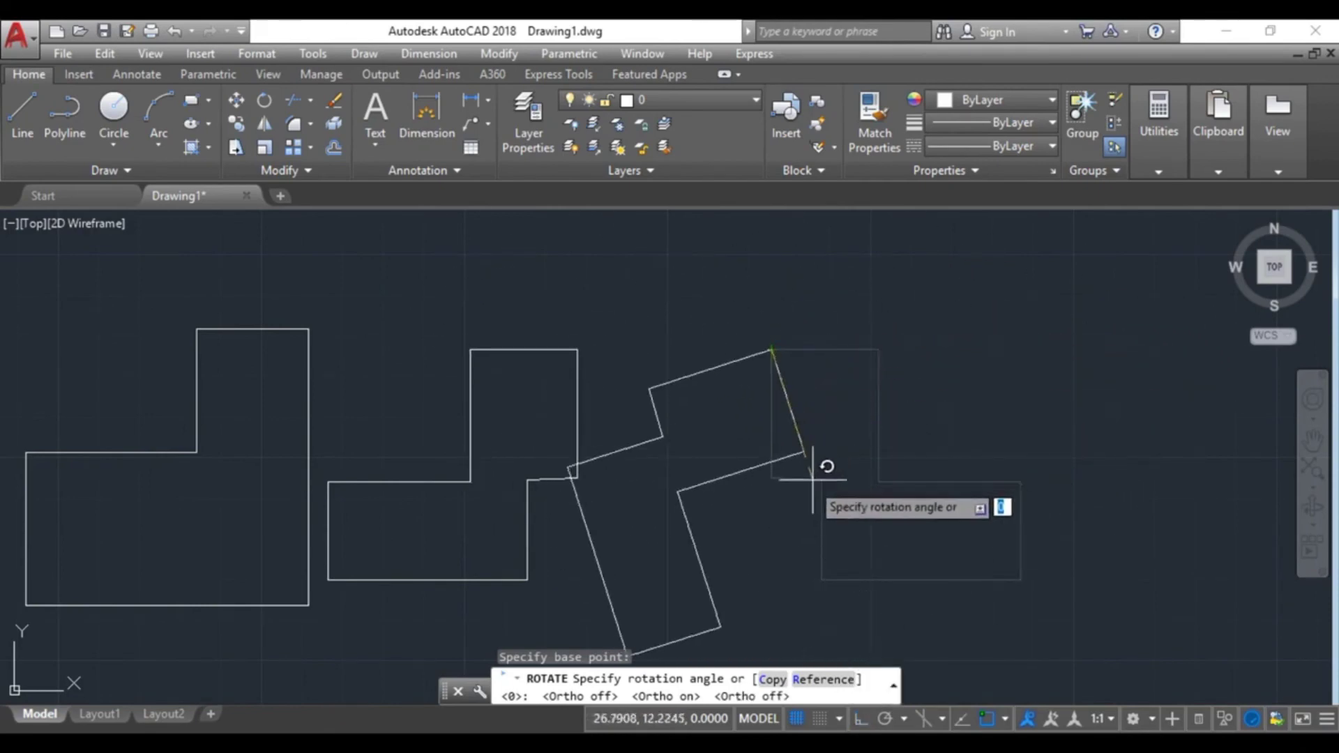
click(831, 451)
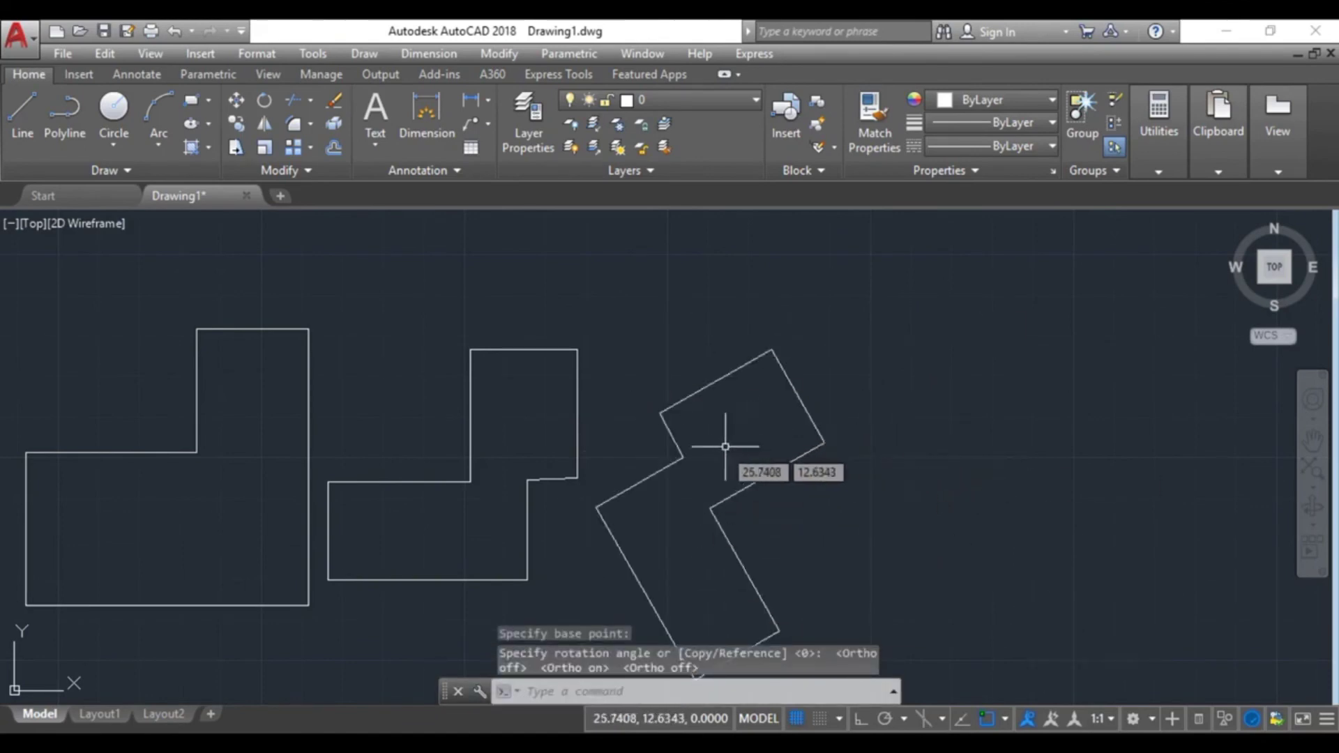
click(283, 328)
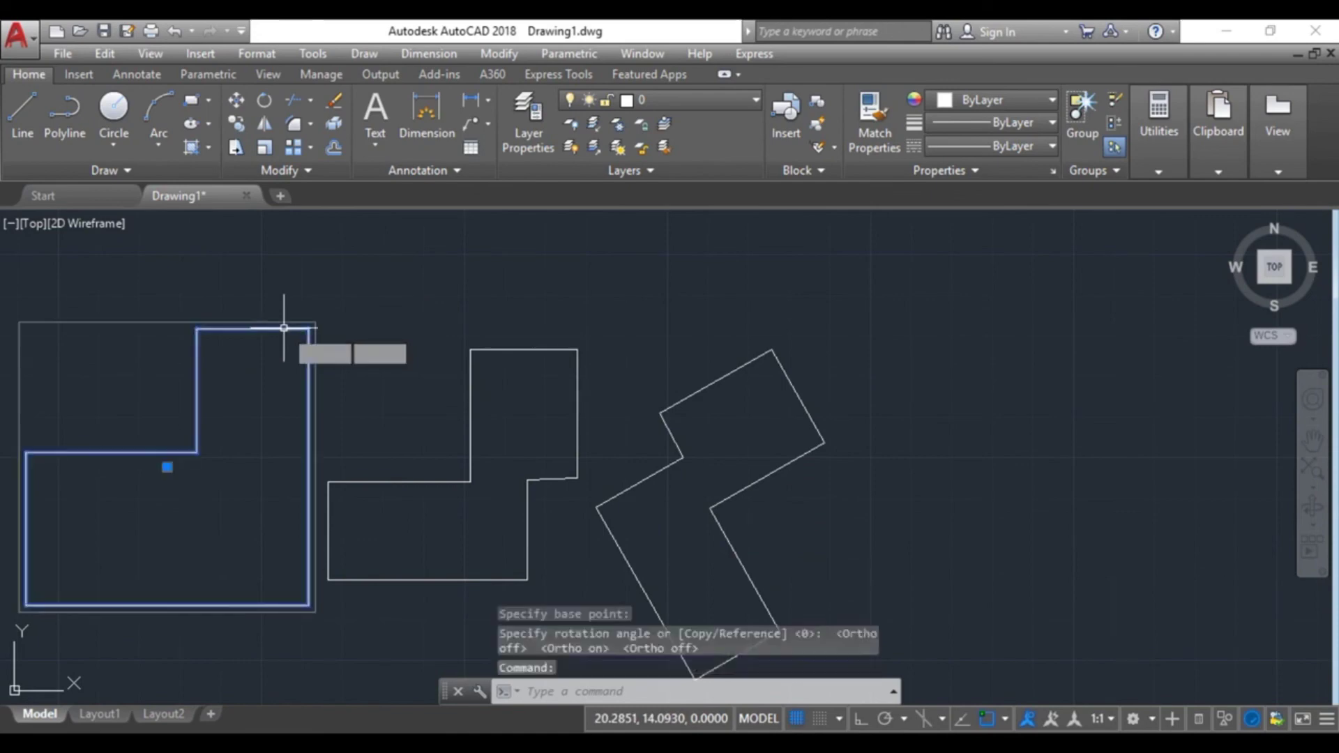
Step: Rotate the leftmost L-shape about its top-right corner so it tilts up over the middle outline
click(265, 101)
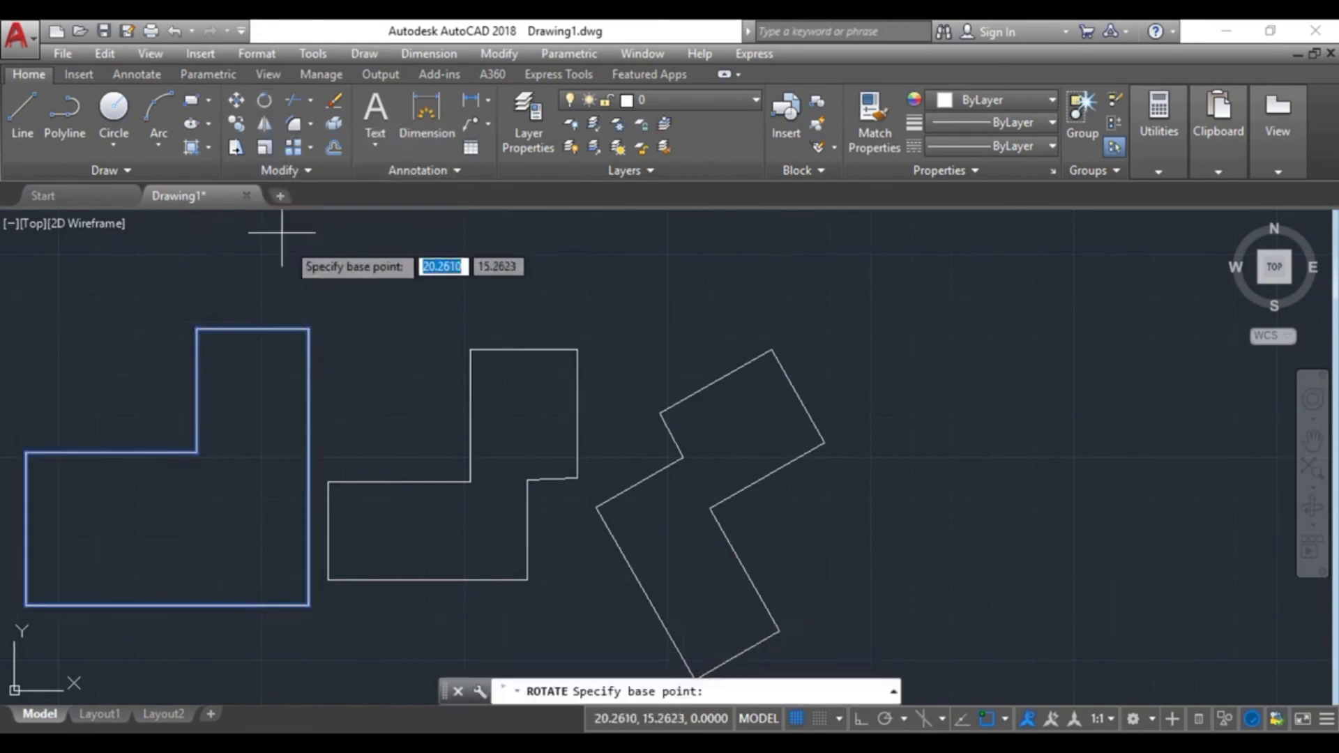
click(307, 328)
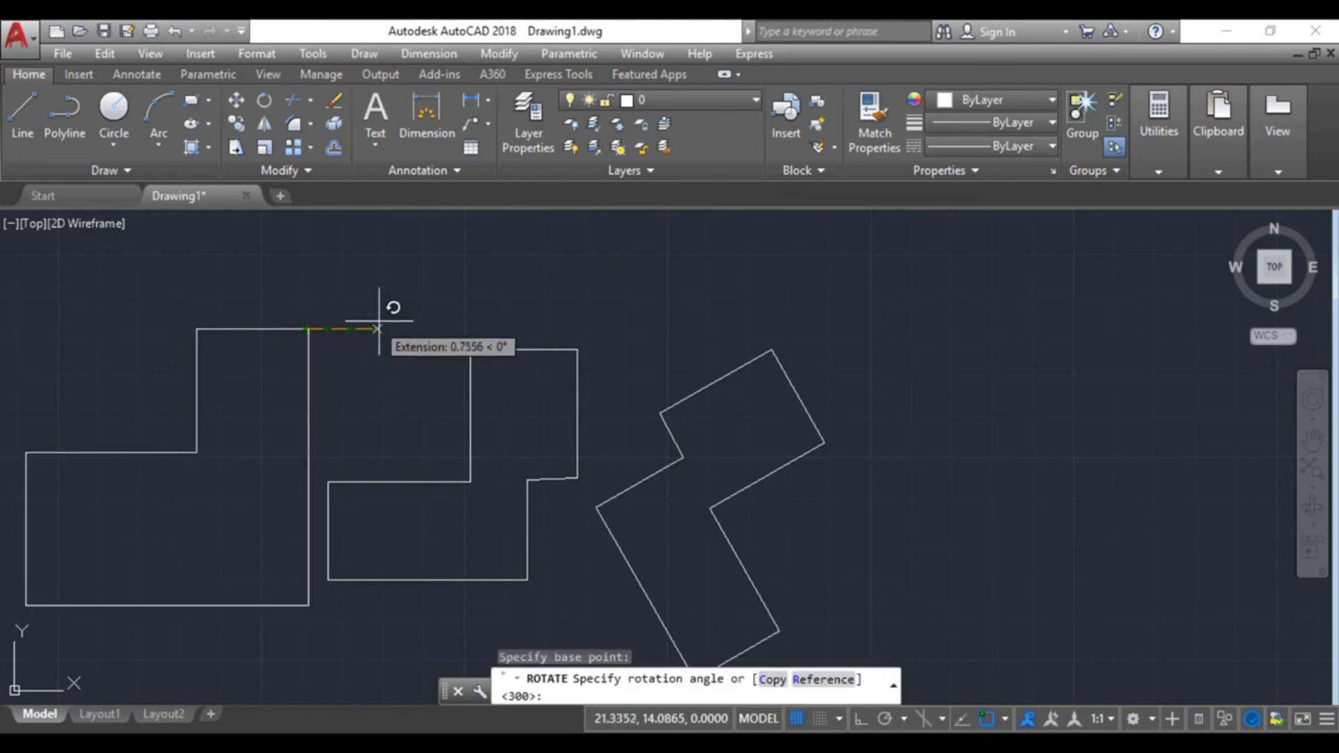
key(Escape)
click(302, 320)
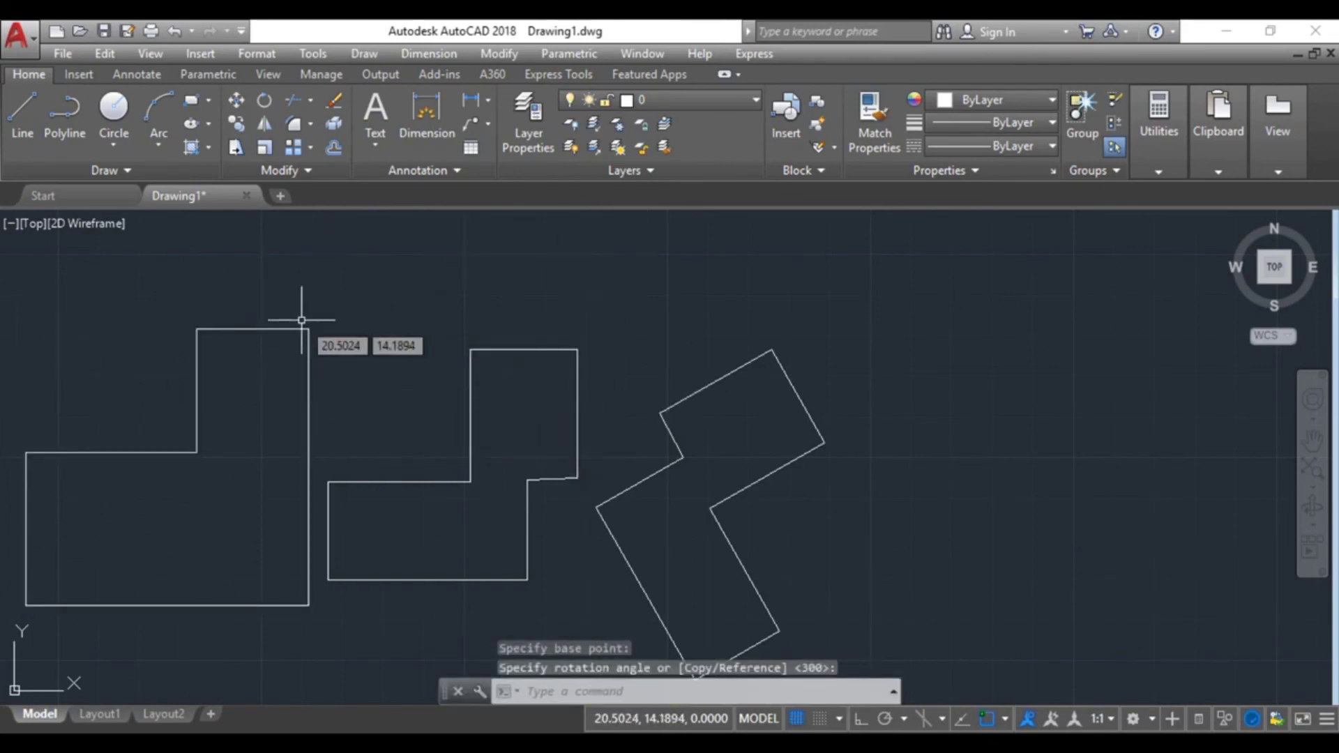
click(302, 325)
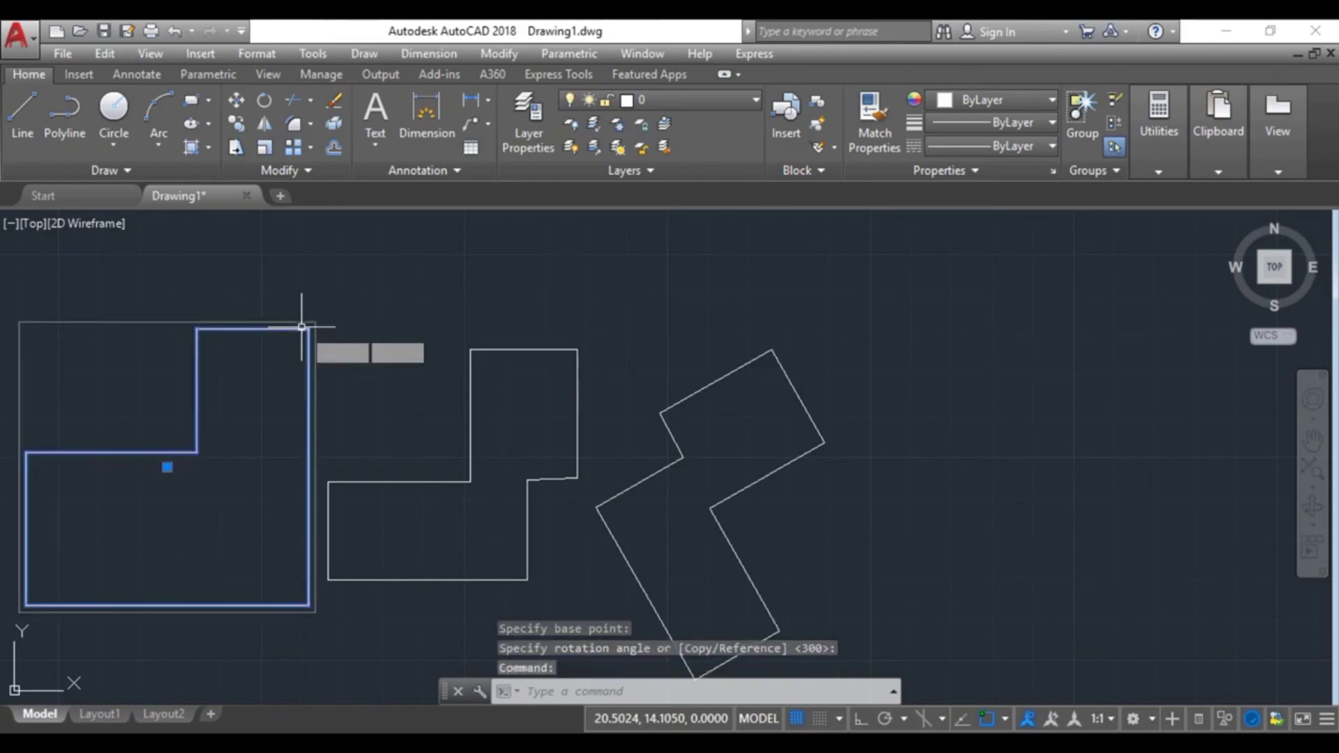
click(265, 102)
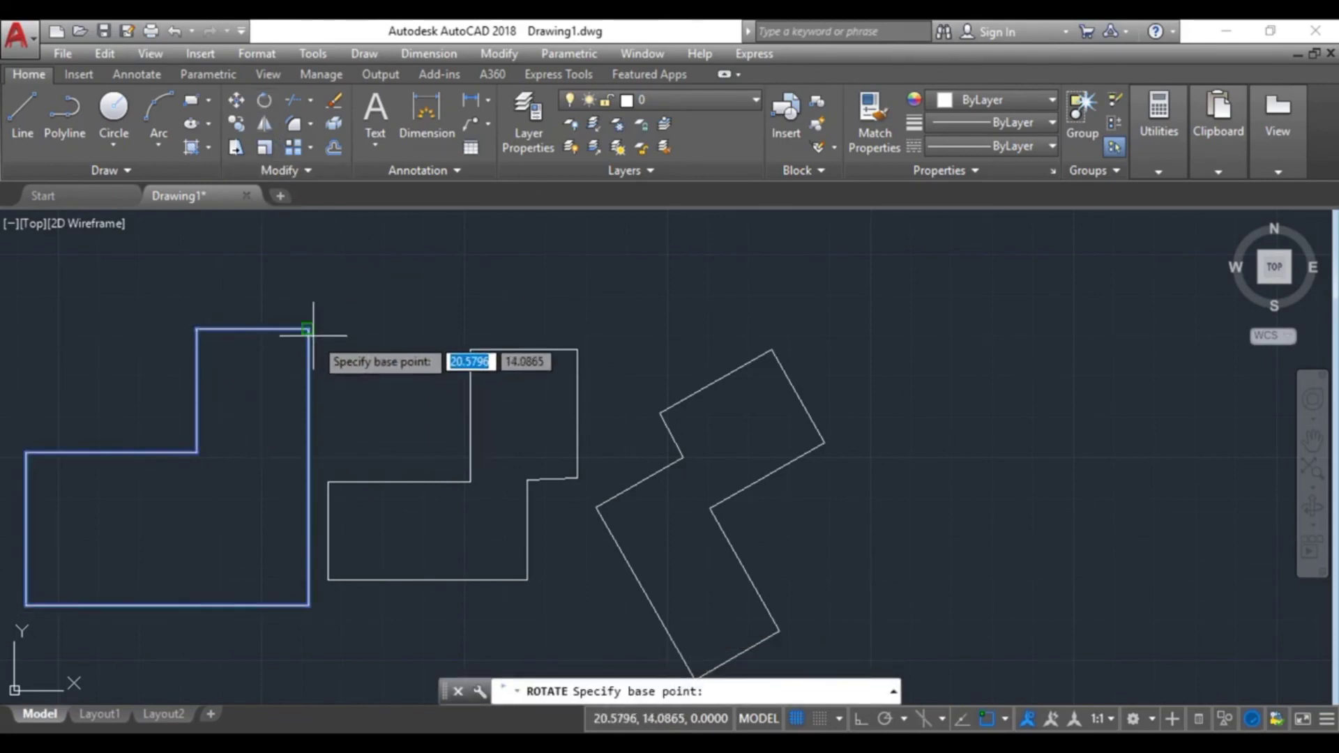
click(307, 325)
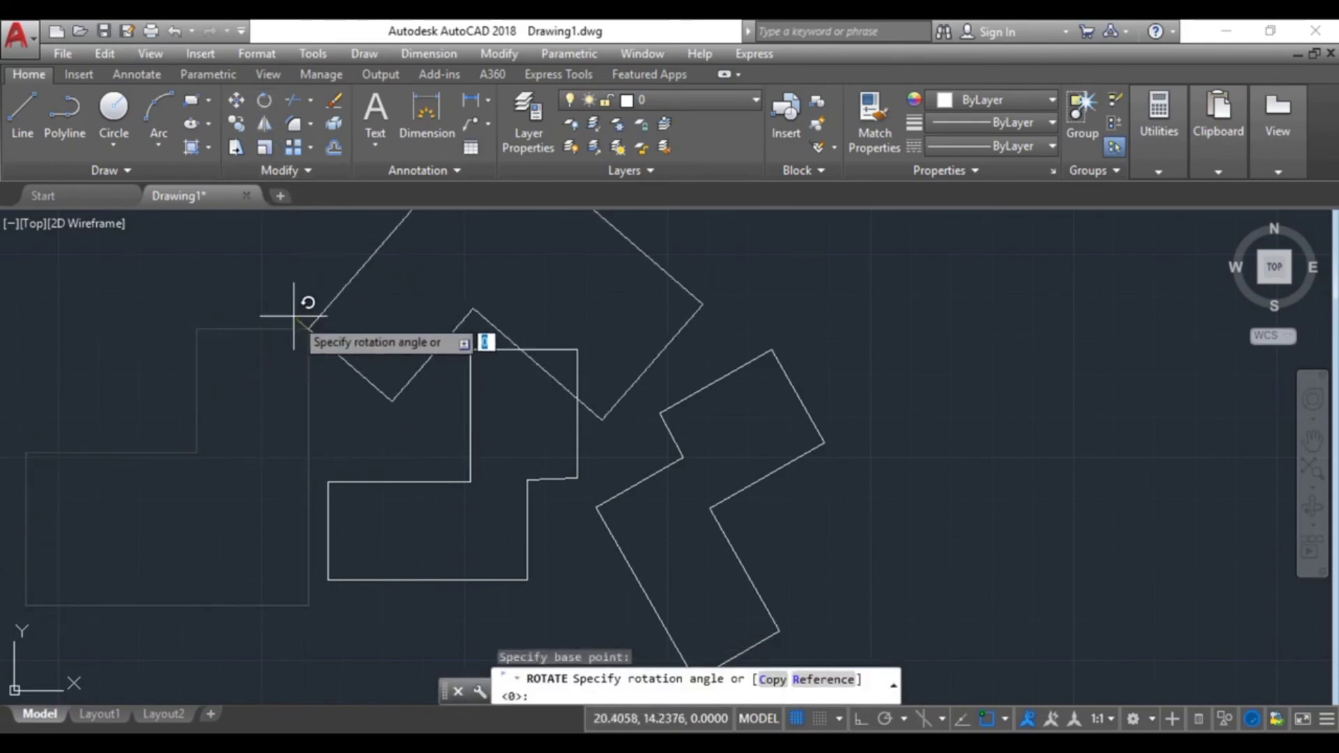
click(293, 315)
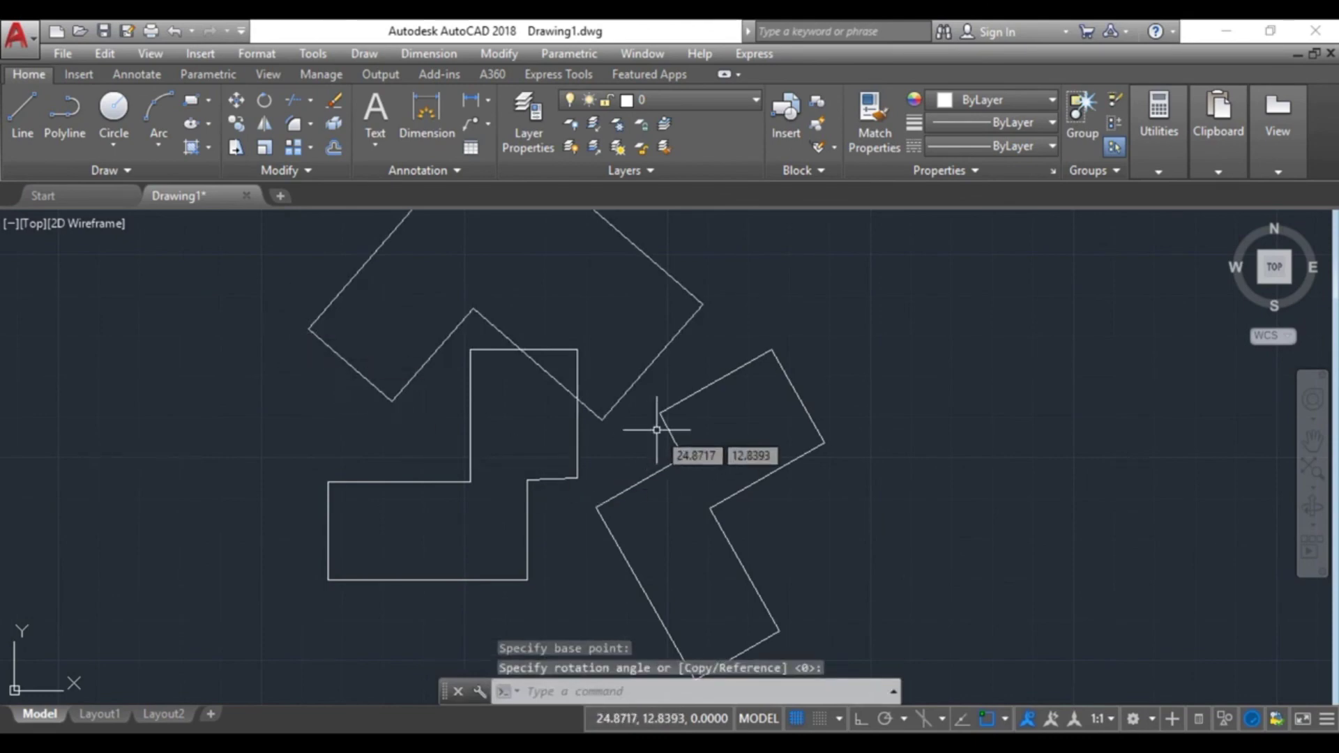